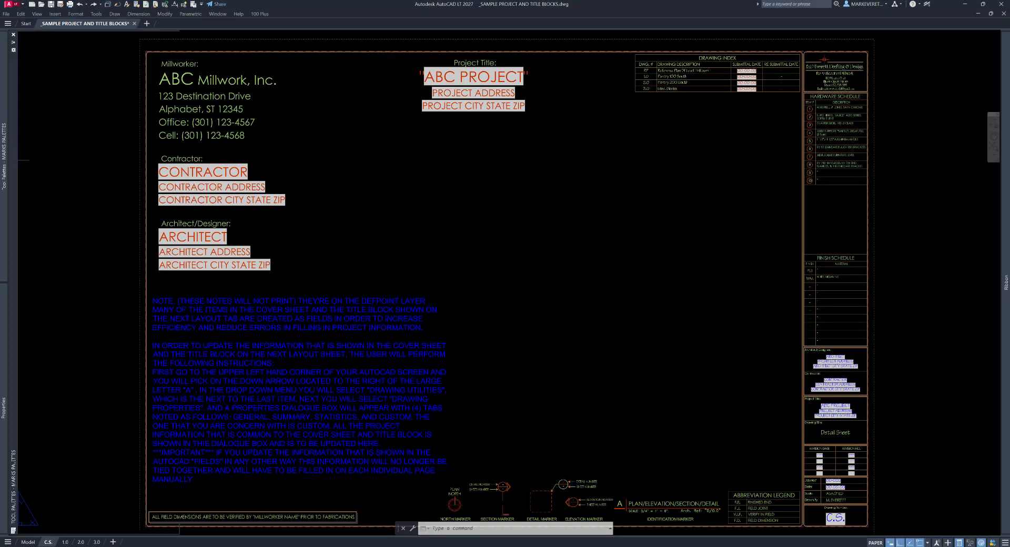
Review the display, anchoring and auto-hide options of the Tool Palettes and Properties palettes.
mouse_move(4, 156)
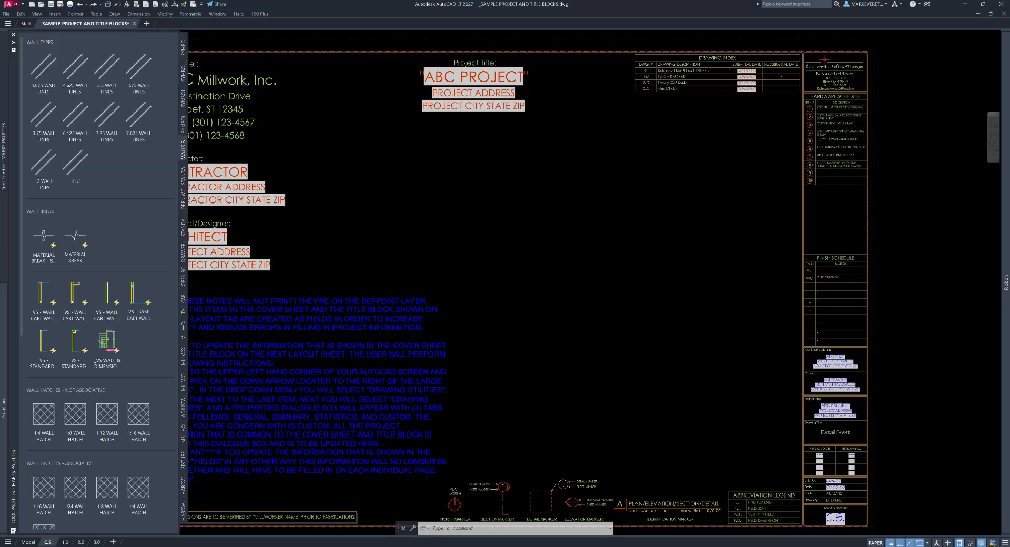
right_click(13, 191)
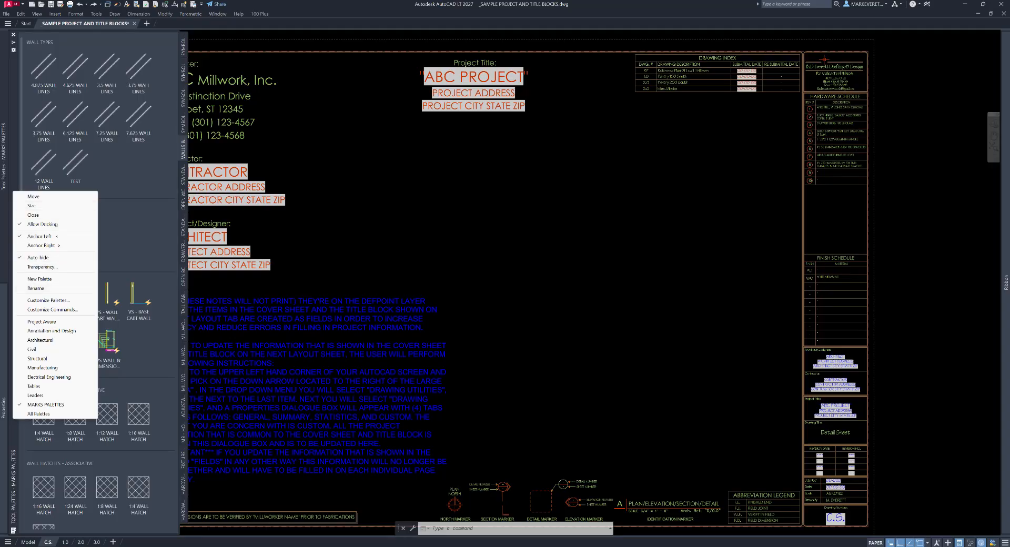
click(3, 407)
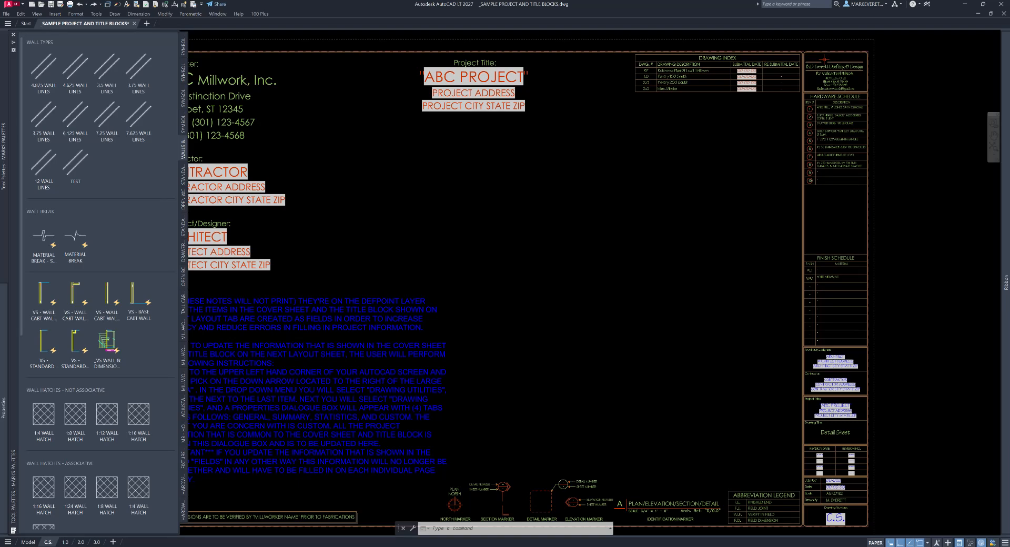
right_click(3, 369)
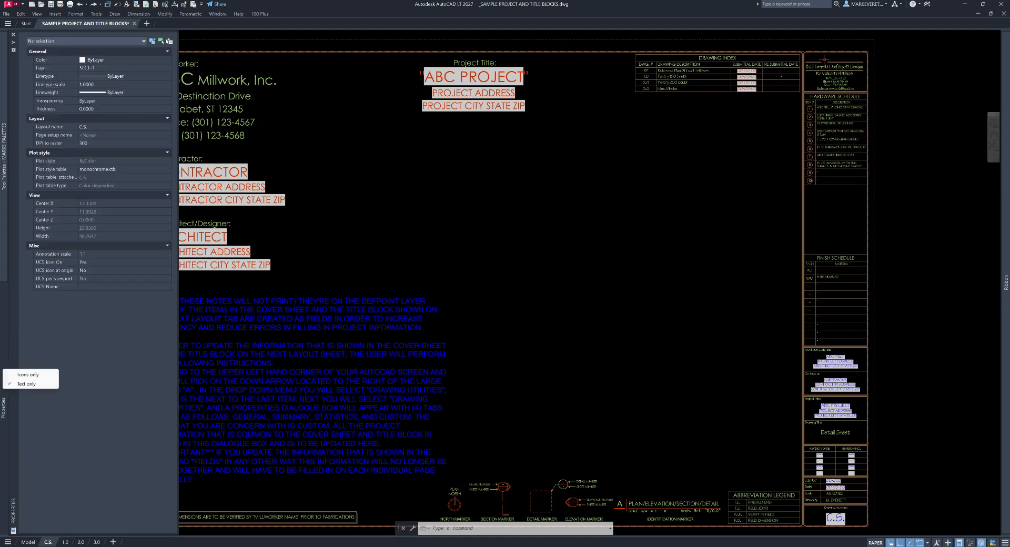
right_click(17, 338)
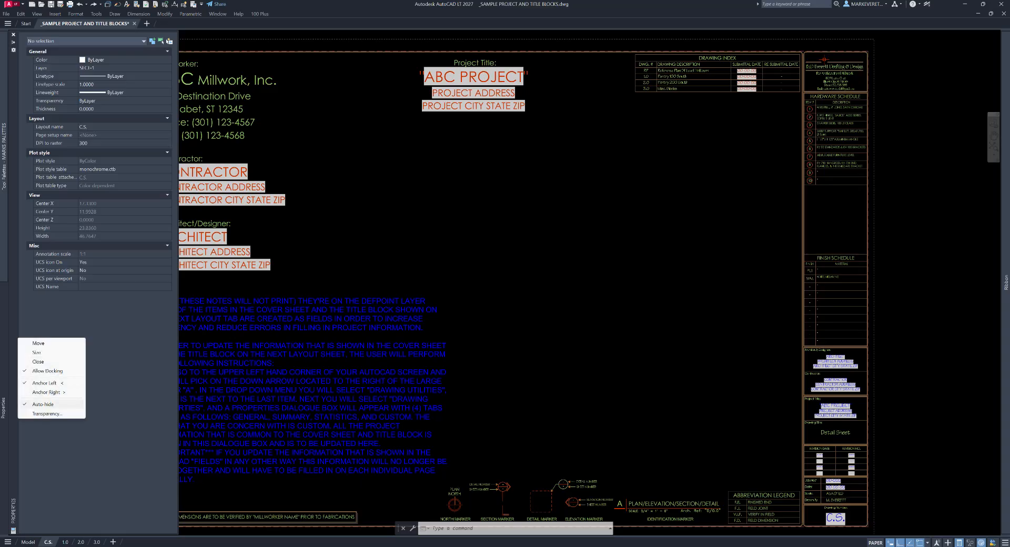
click(332, 251)
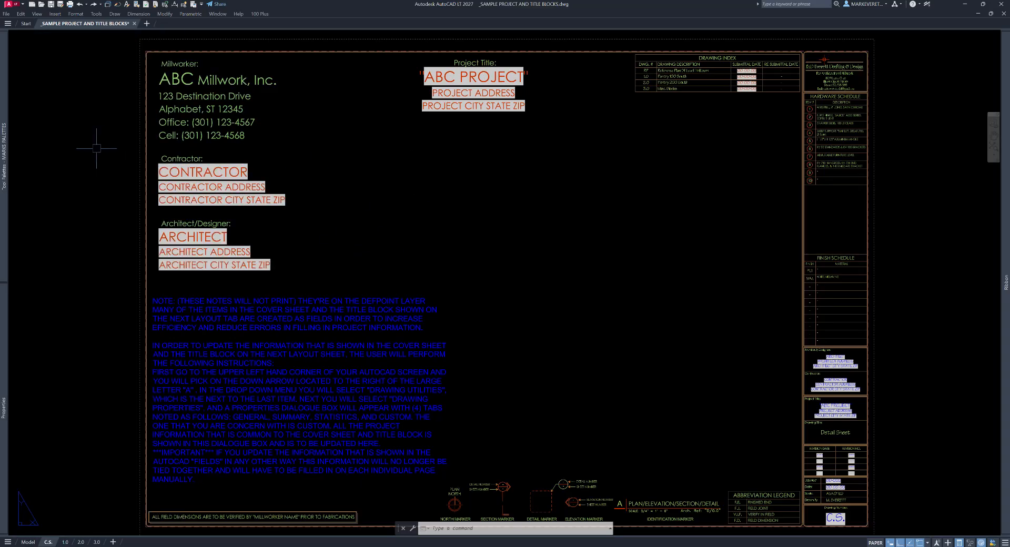
Browse the Symbols and Walls tool palettes to examine their markers, dimension blocks and wall types.
mouse_move(5, 157)
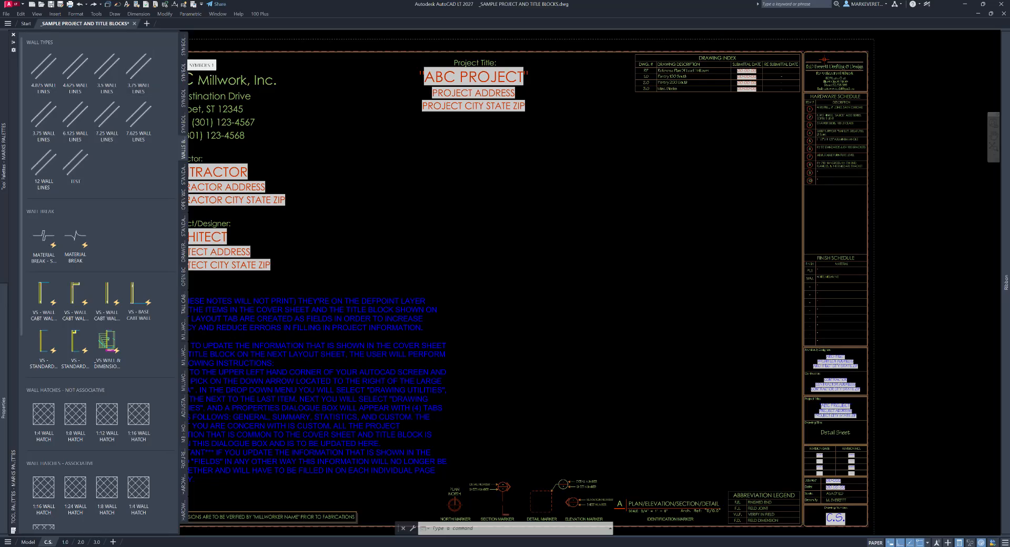
click(184, 48)
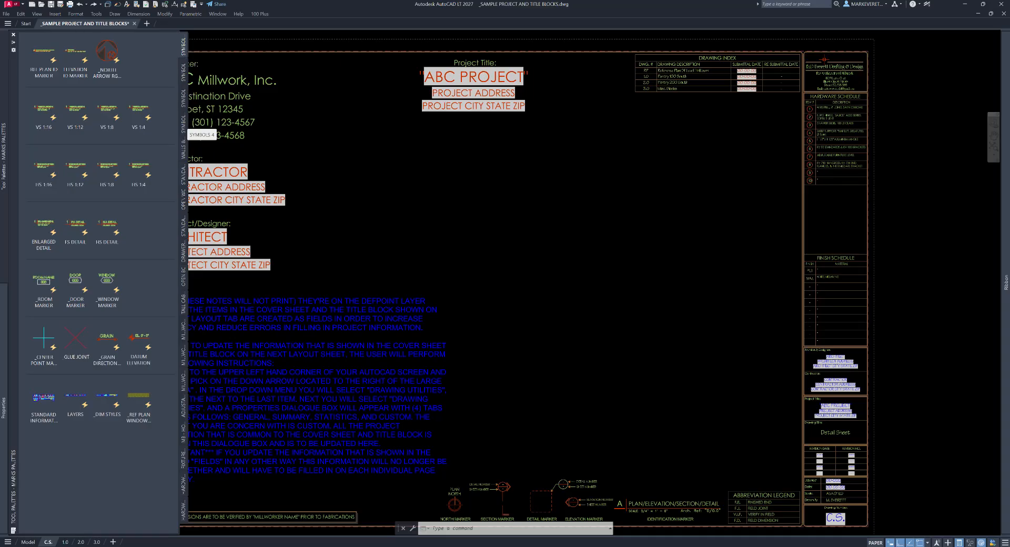
click(184, 79)
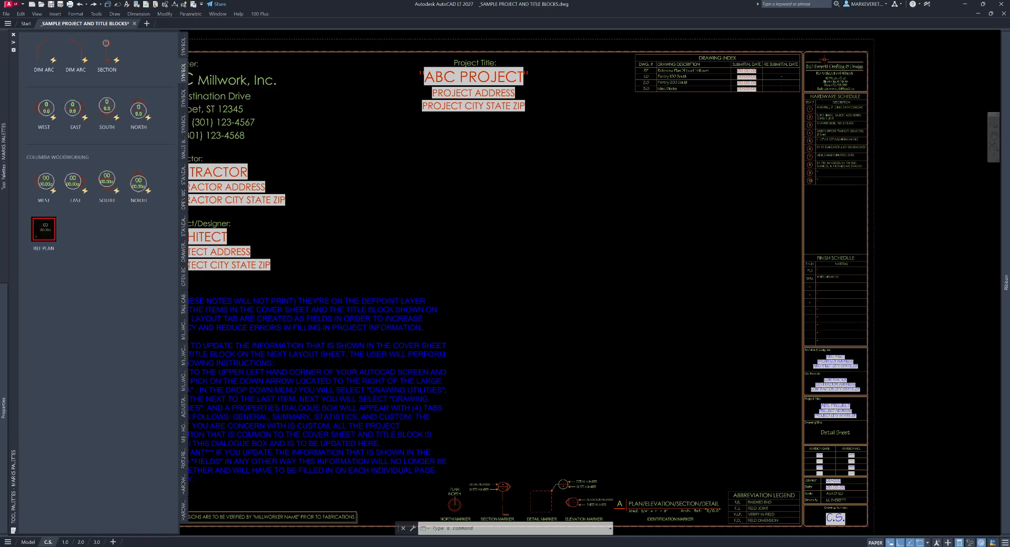
click(183, 104)
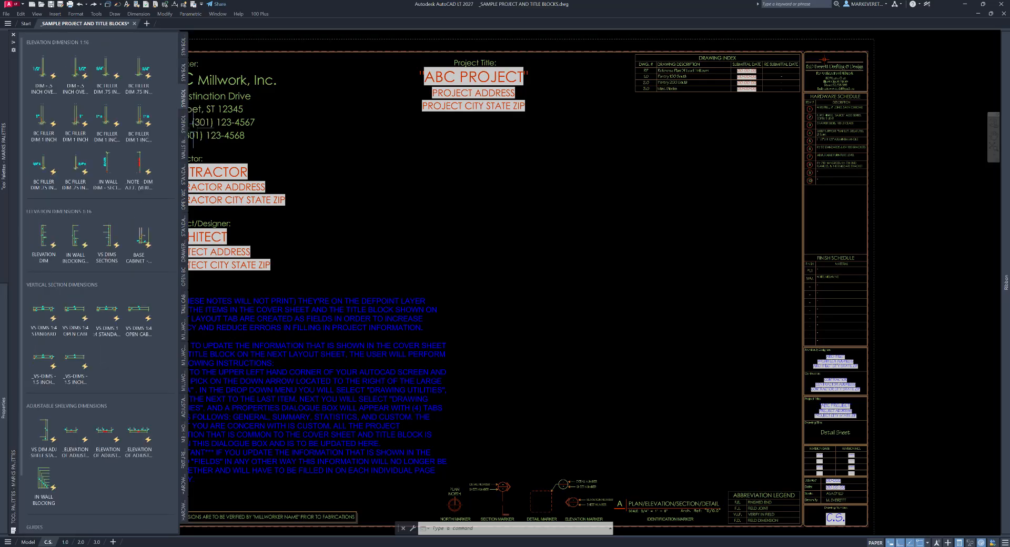
click(184, 150)
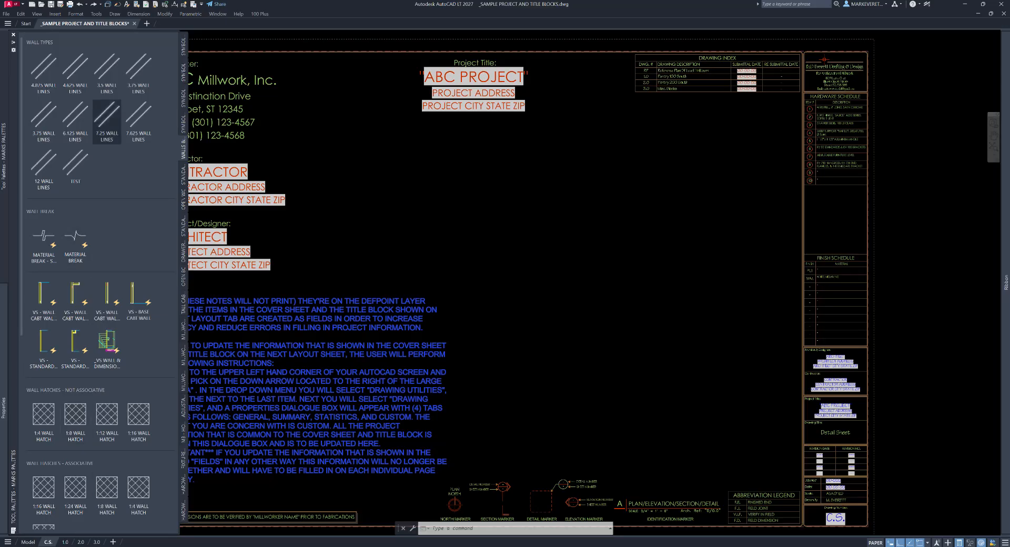
click(184, 71)
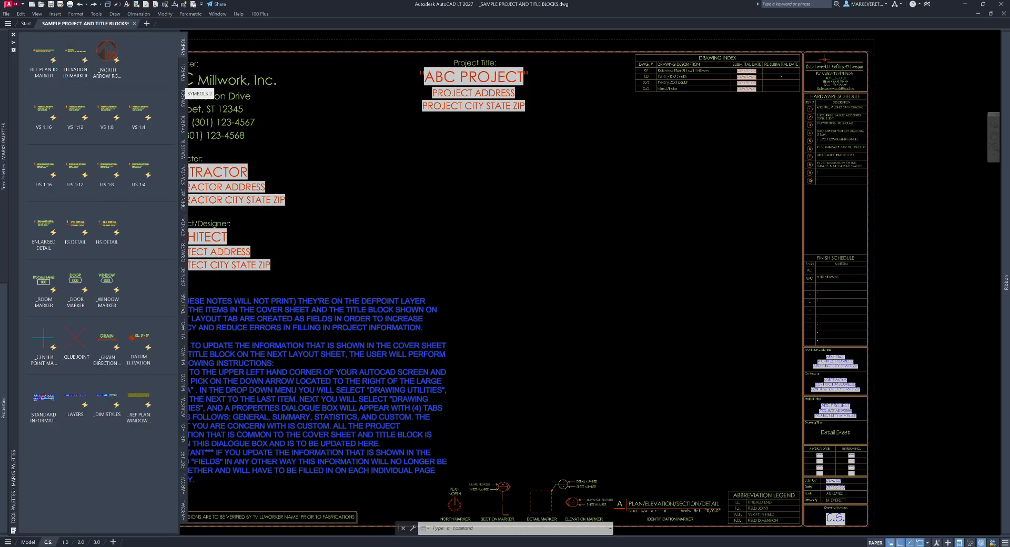
click(184, 94)
Create a new tool palette after the first Symbols palette and move it up to the first place in the palette set.
click(183, 46)
right_click(184, 51)
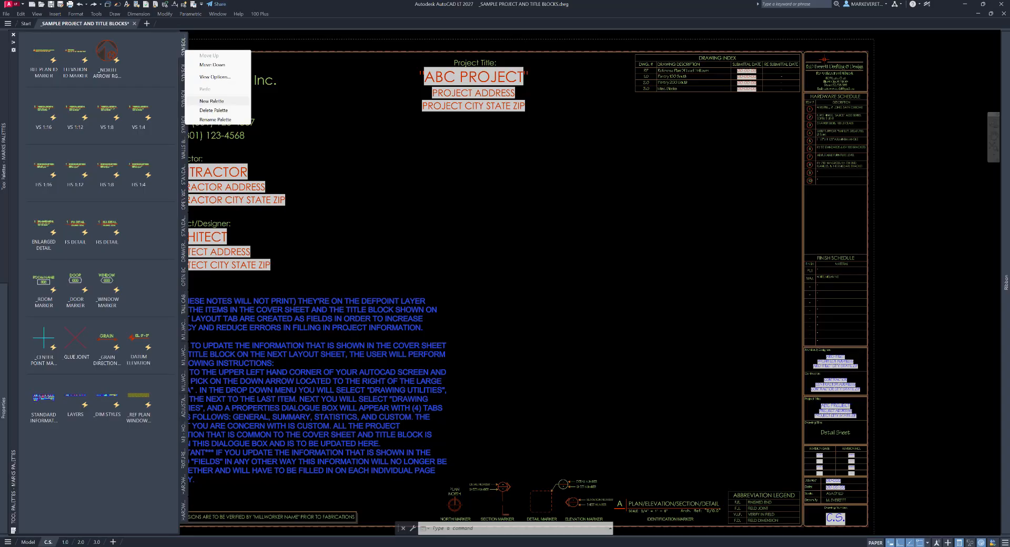
key(Escape)
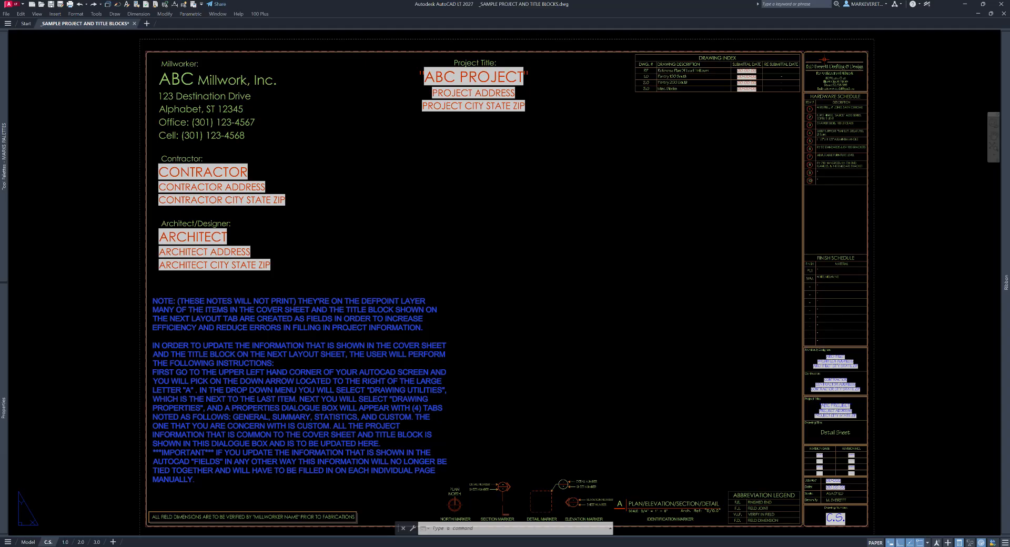
mouse_move(4, 156)
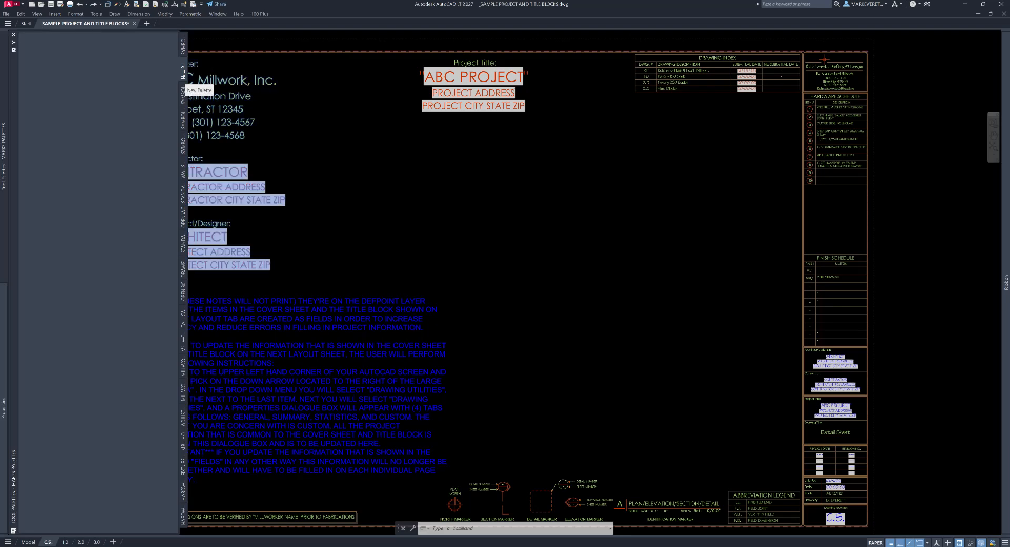
right_click(183, 73)
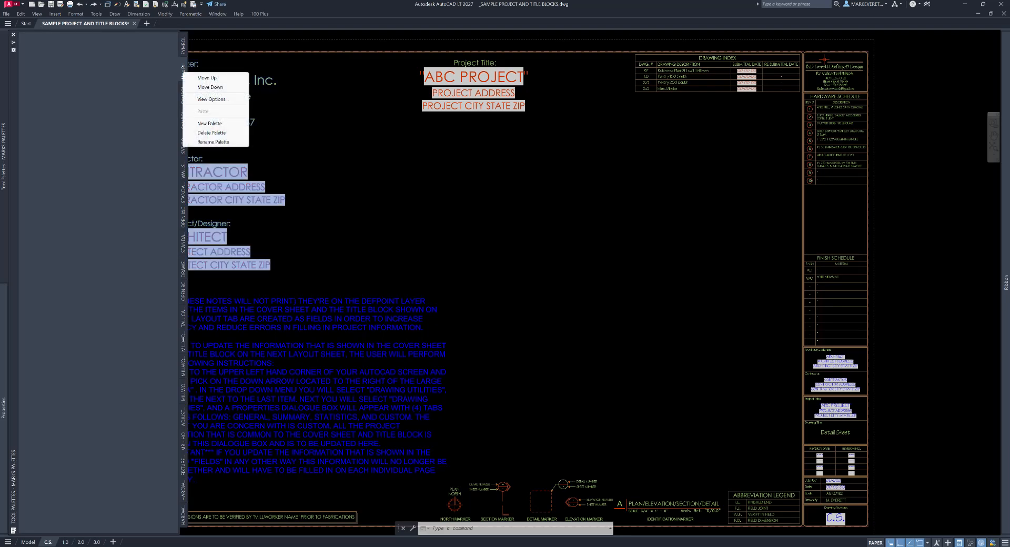
click(207, 78)
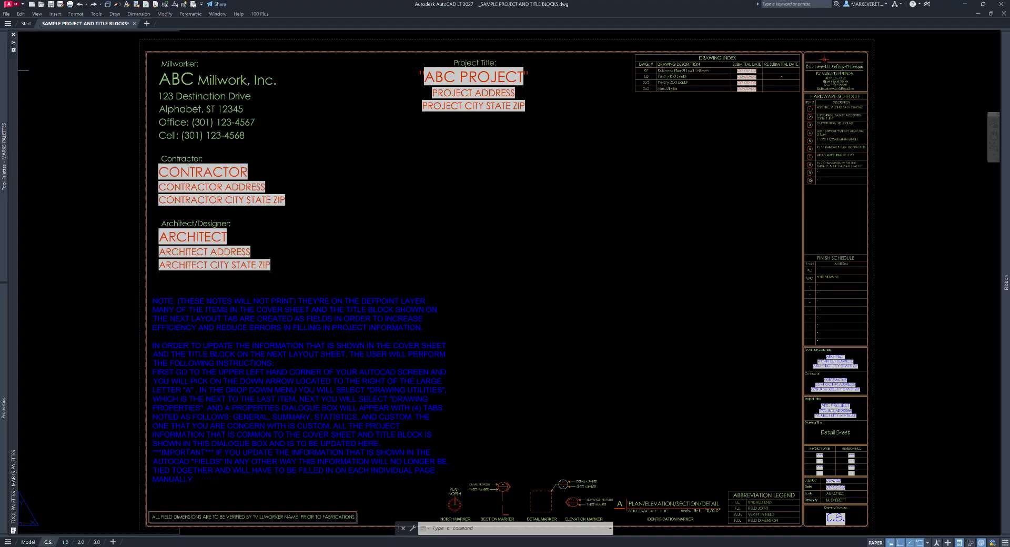
right_click(184, 52)
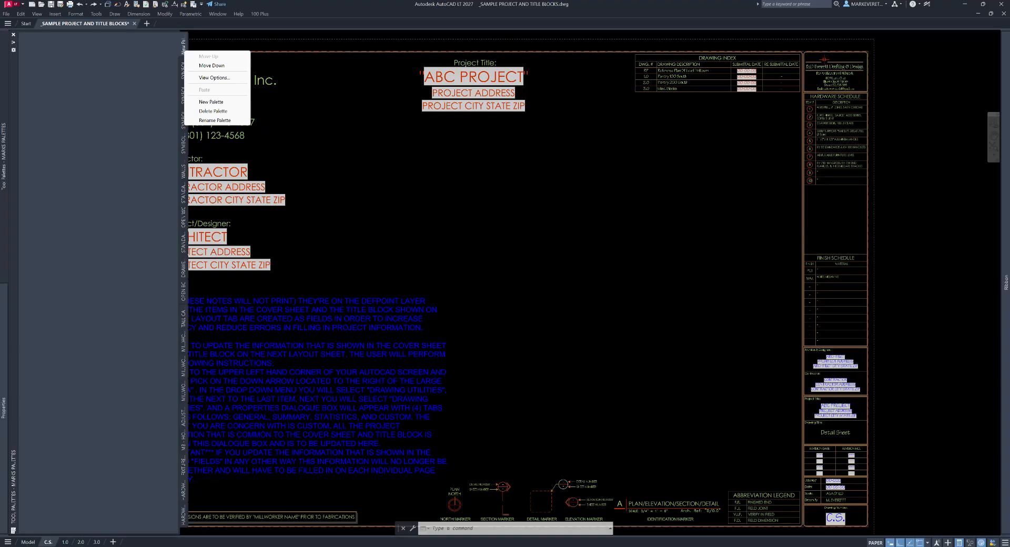
click(405, 155)
Switch from the C.S. cover sheet layout to model space.
scroll(393, 199, down, 4)
middle_drag(373, 217, 437, 222)
mouse_move(3, 408)
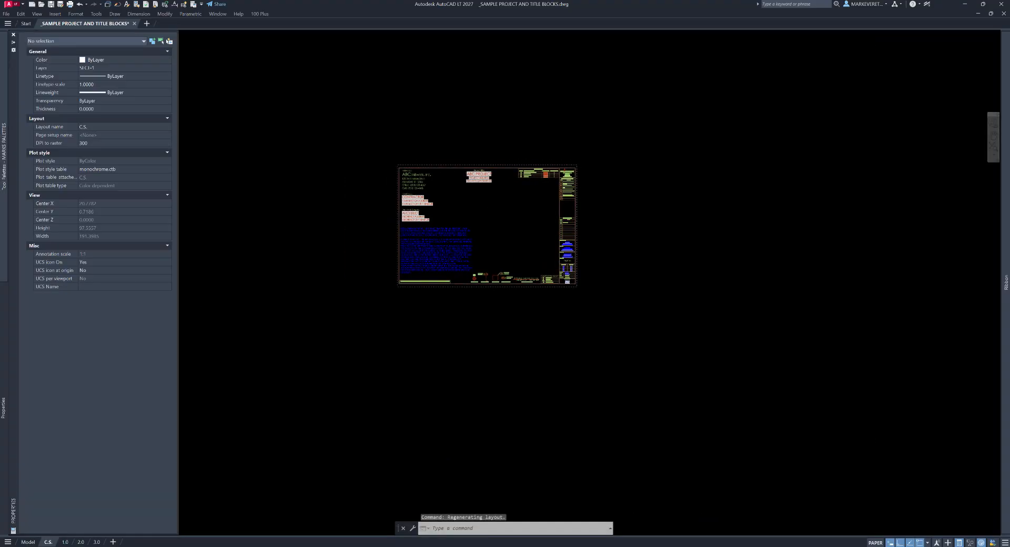
click(28, 542)
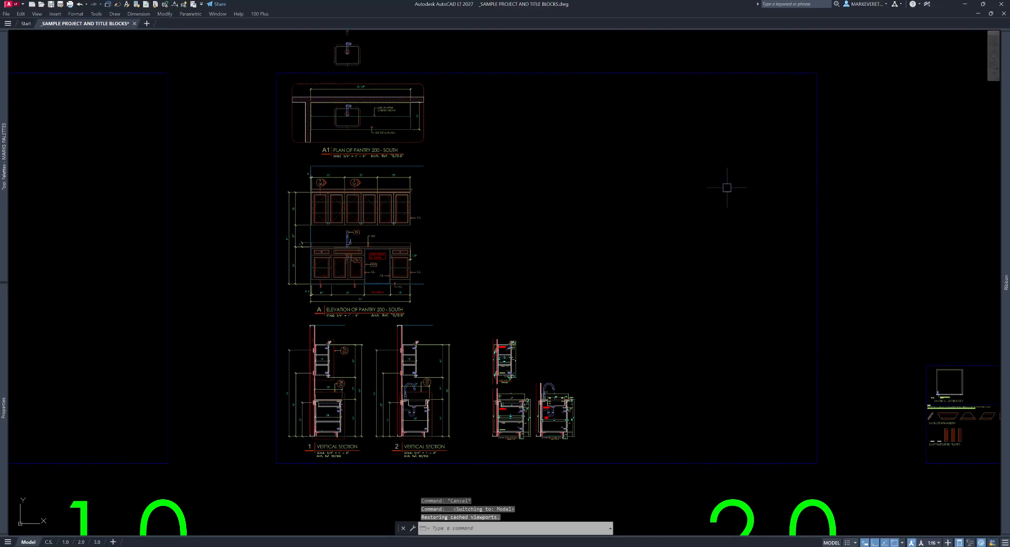
Inspect the block properties of the wall cabinet in enlarged detail 1b beside the Pantry 100 vertical sections.
scroll(723, 188, down, 5)
scroll(559, 221, up, 8)
middle_drag(510, 252, 503, 146)
middle_drag(578, 318, 460, 172)
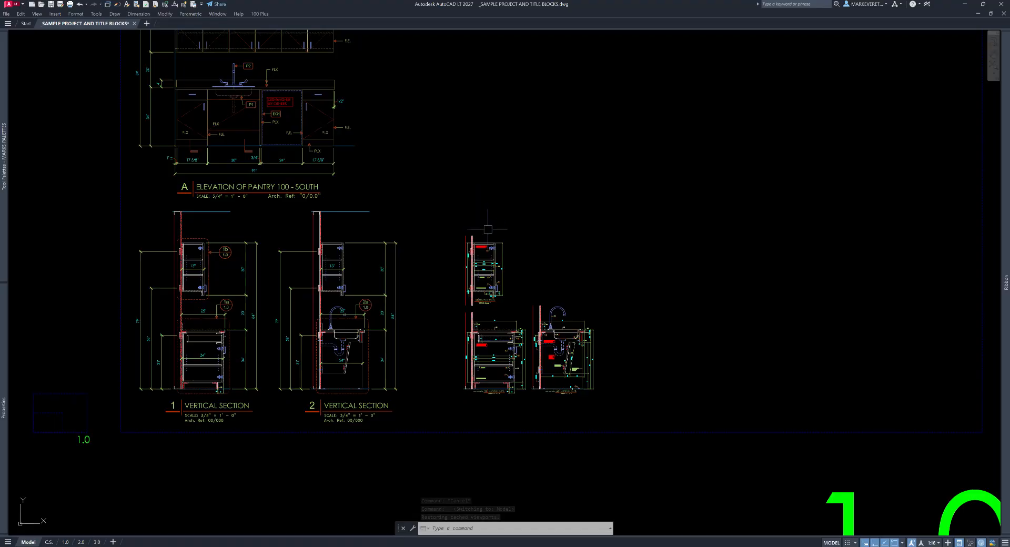
scroll(488, 228, up, 5)
click(483, 231)
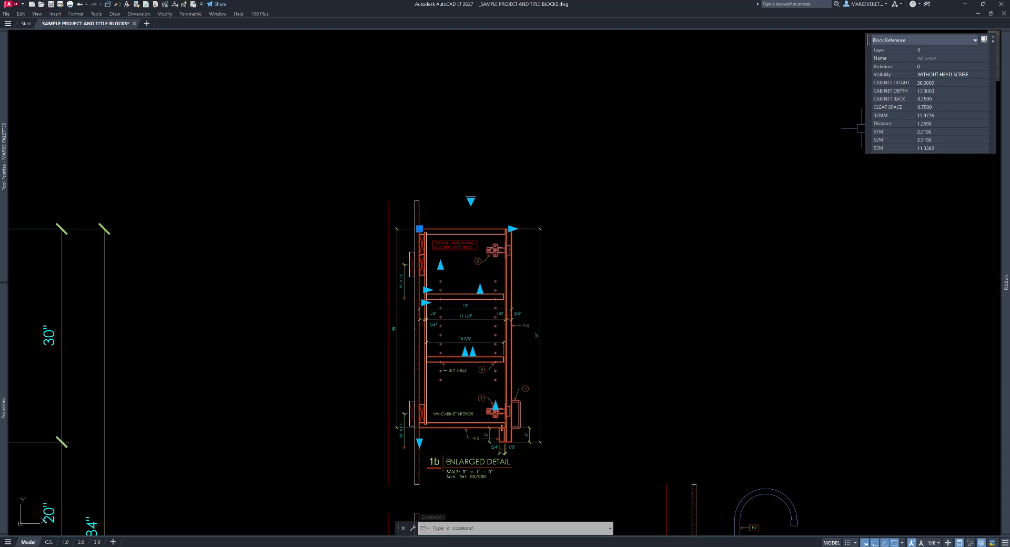
scroll(773, 90, down, 8)
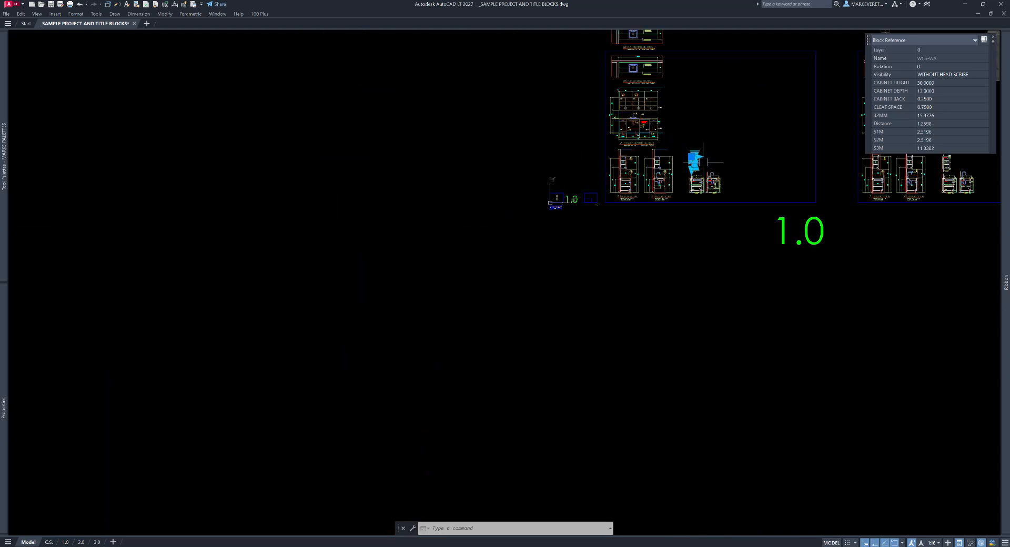
key(Escape)
Inspect the block properties of the rightmost upper cabinet in the Pantry 100 south elevation.
scroll(634, 185, up, 10)
click(641, 231)
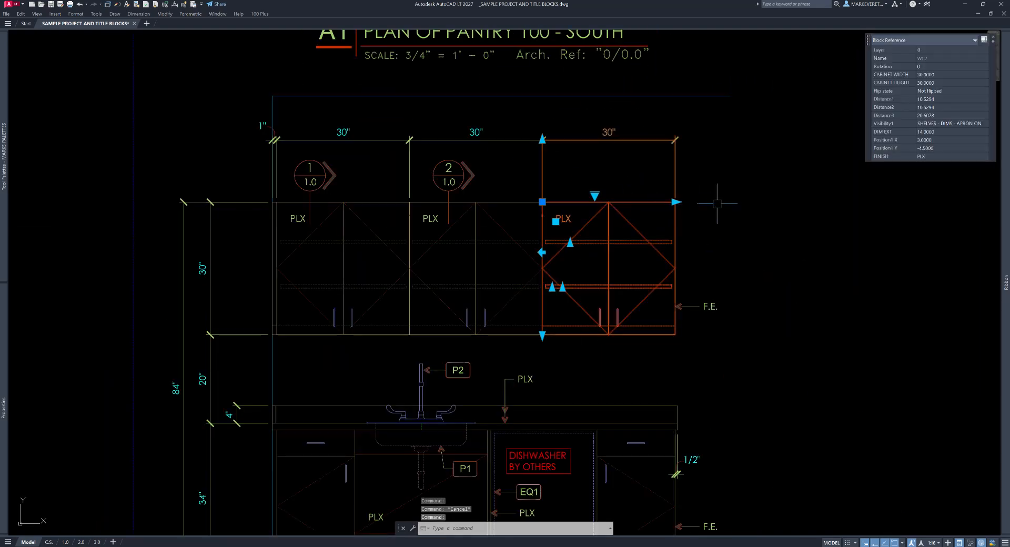
middle_drag(790, 199, 709, 200)
key(Escape)
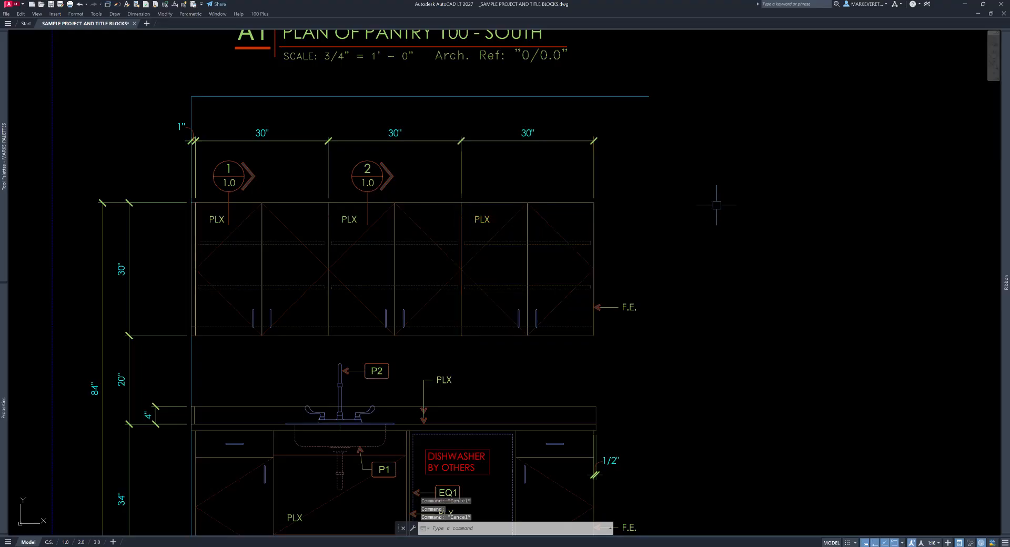
click(578, 203)
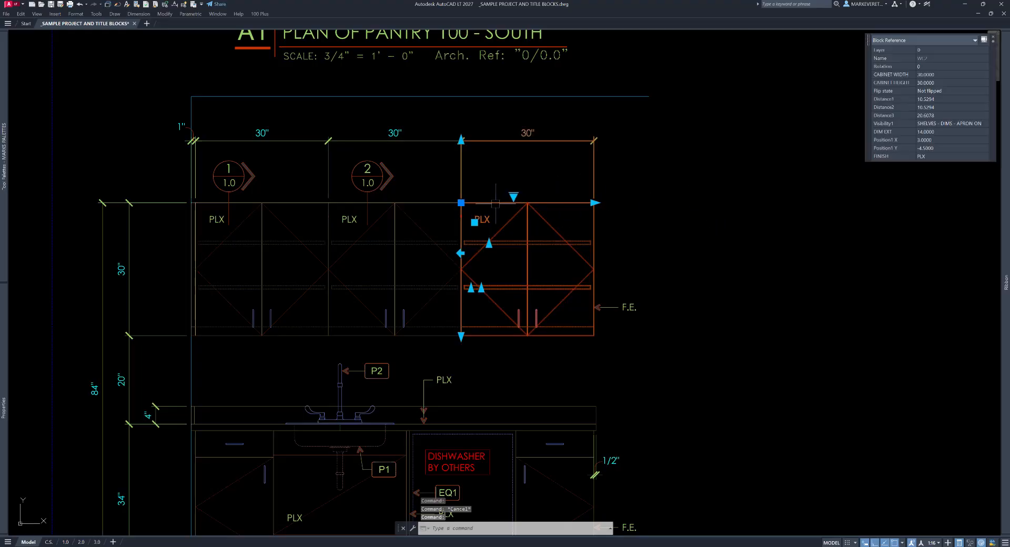
key(Escape)
scroll(574, 204, down, 4)
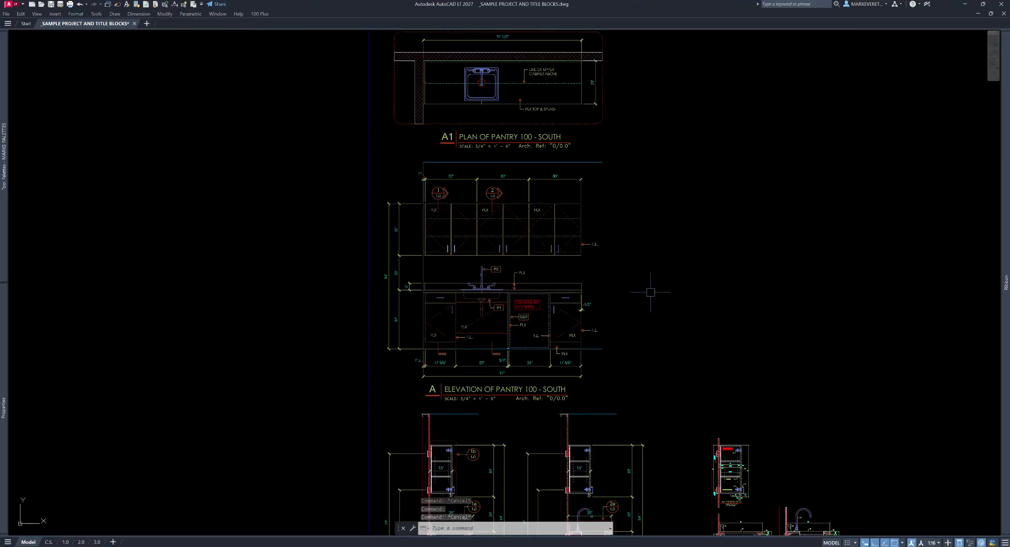
Display the standard wall cabinets palette to review its cabinet, filler and plan blocks.
mouse_move(4, 152)
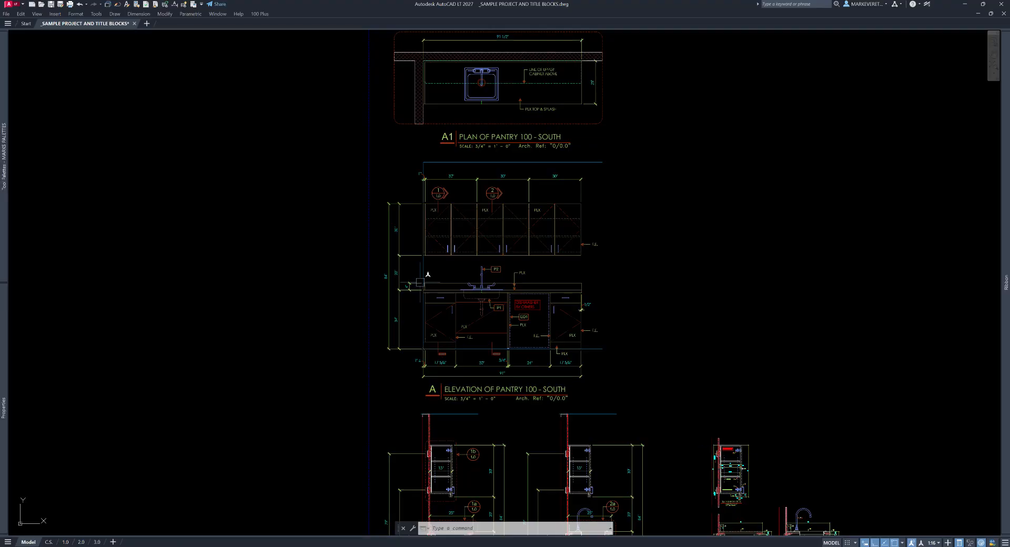
click(568, 218)
key(Escape)
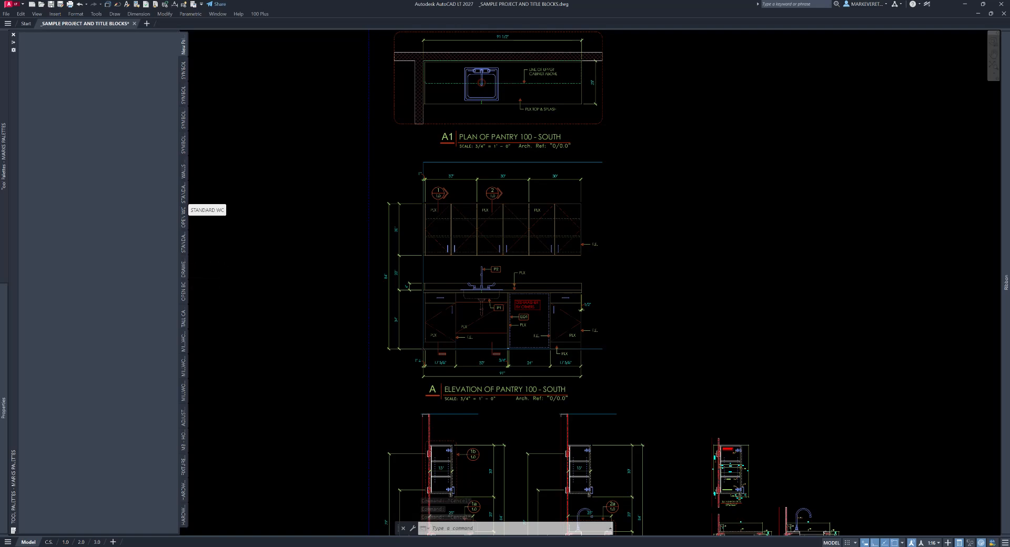
click(184, 194)
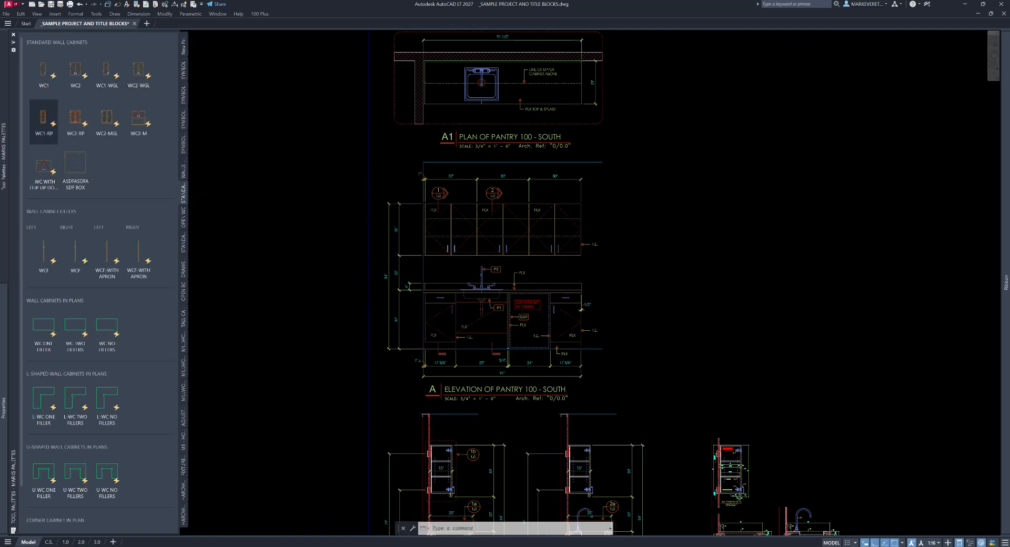
key(Escape)
key(Escape)
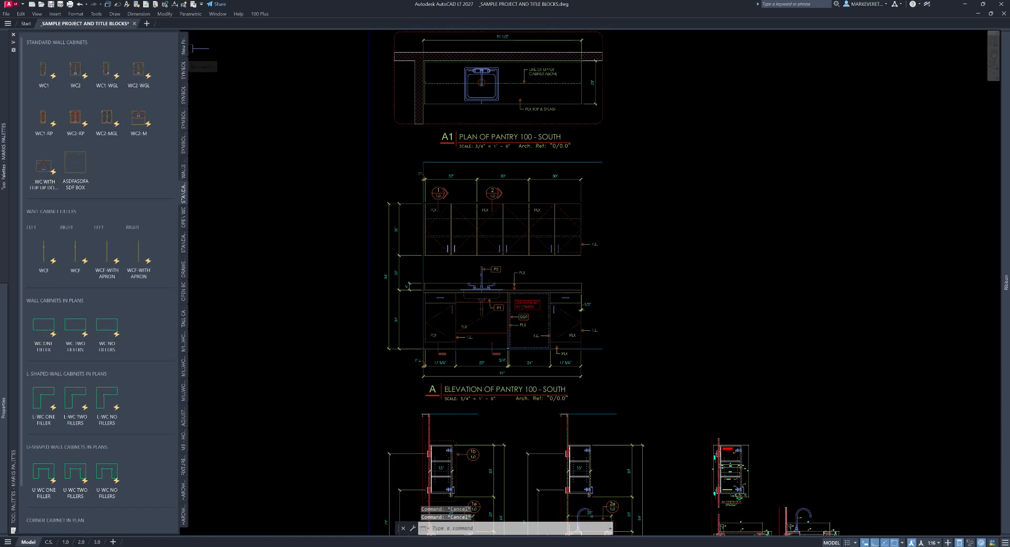
Add the rightmost upper cabinet block from the Pantry 100 south elevation to the empty new palette as a tool.
click(183, 48)
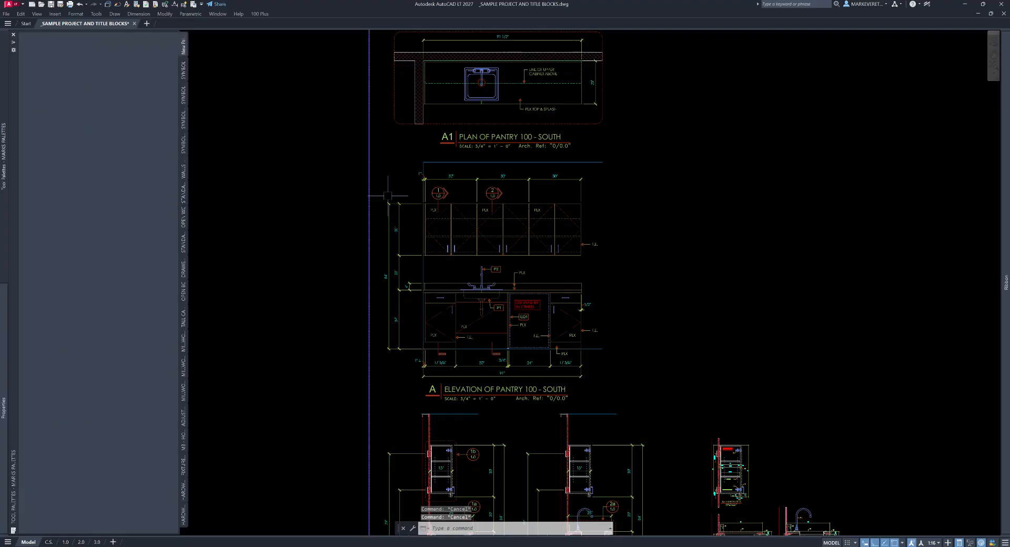
scroll(555, 205, up, 4)
click(526, 204)
key(Escape)
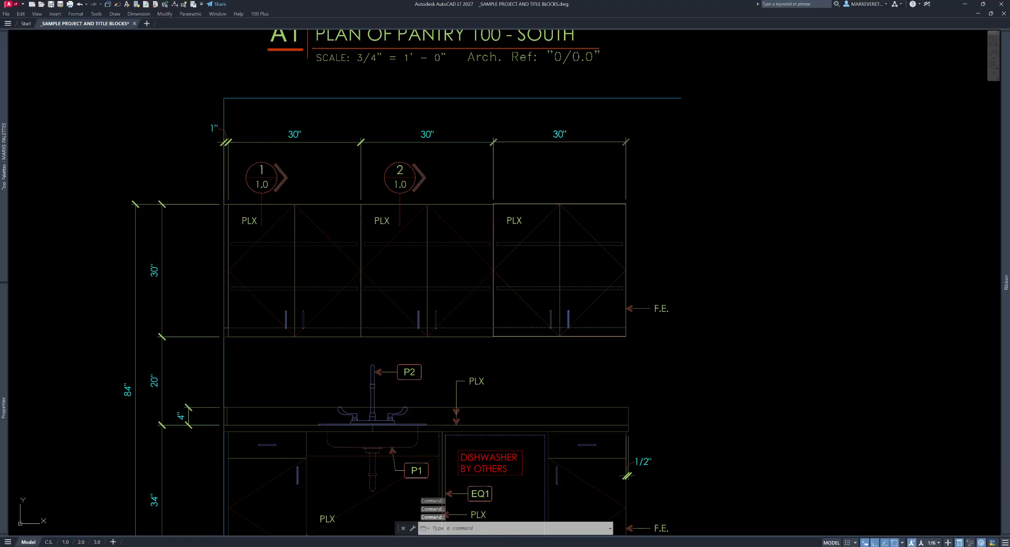
drag(526, 204, 4, 92)
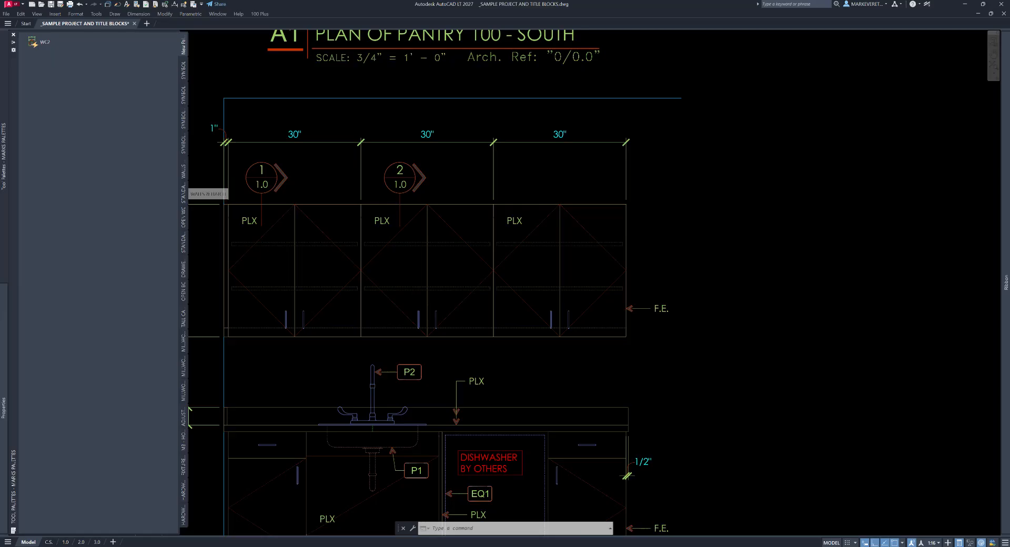
Compare the notes symbols palette and the standard wall cabinets palette with the new palette.
click(183, 145)
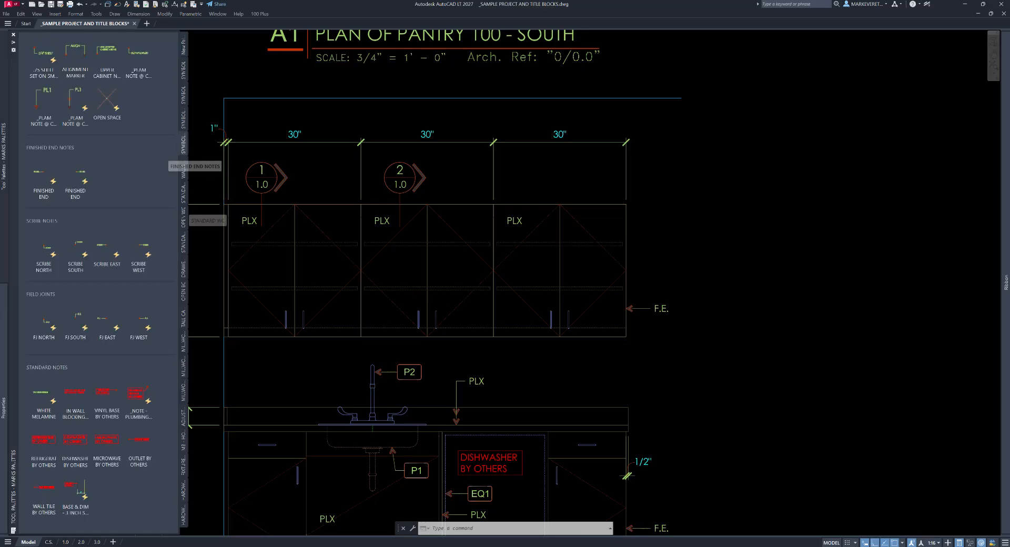
click(184, 199)
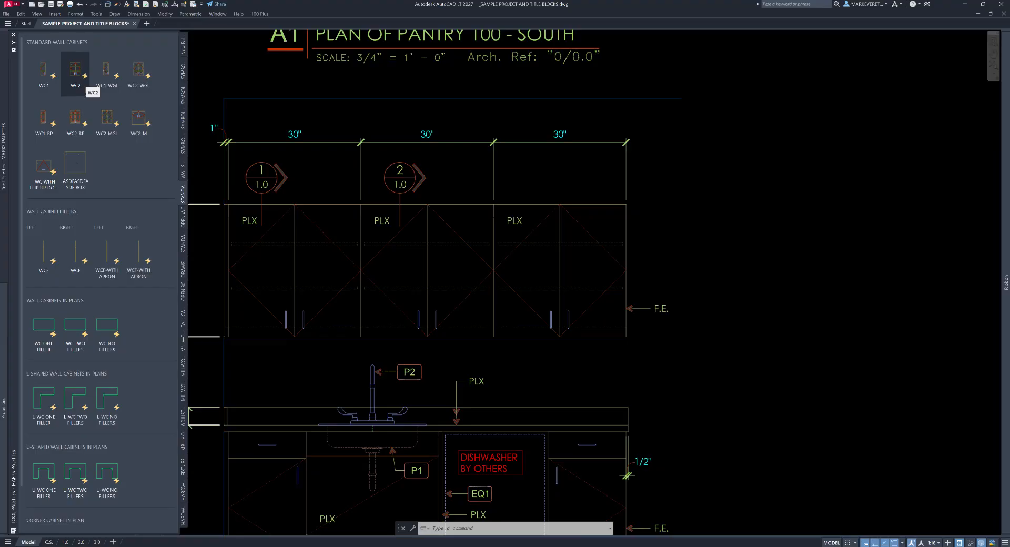
click(183, 47)
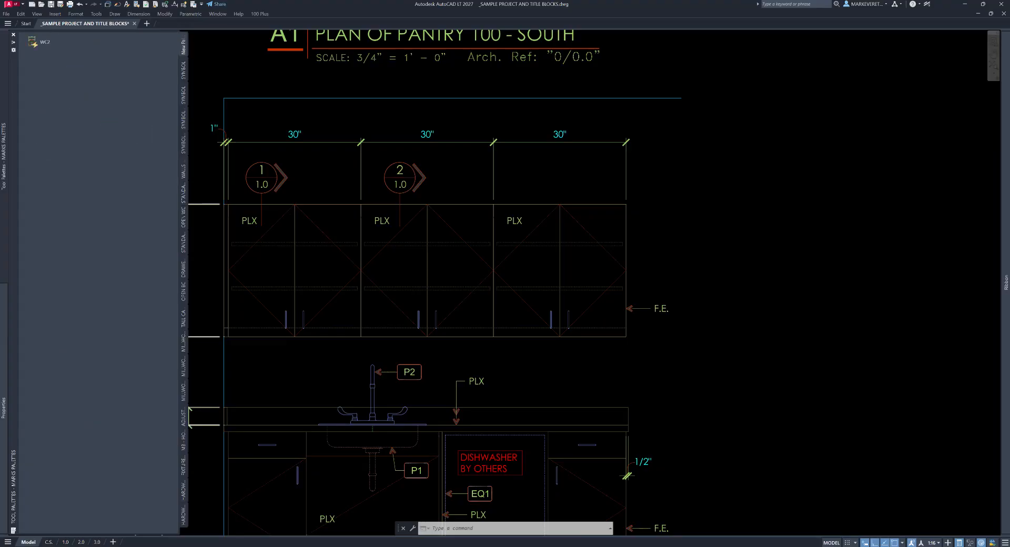
Set the new palette's view options to icon with text at the maximum image size, for the current palette only.
right_click(61, 43)
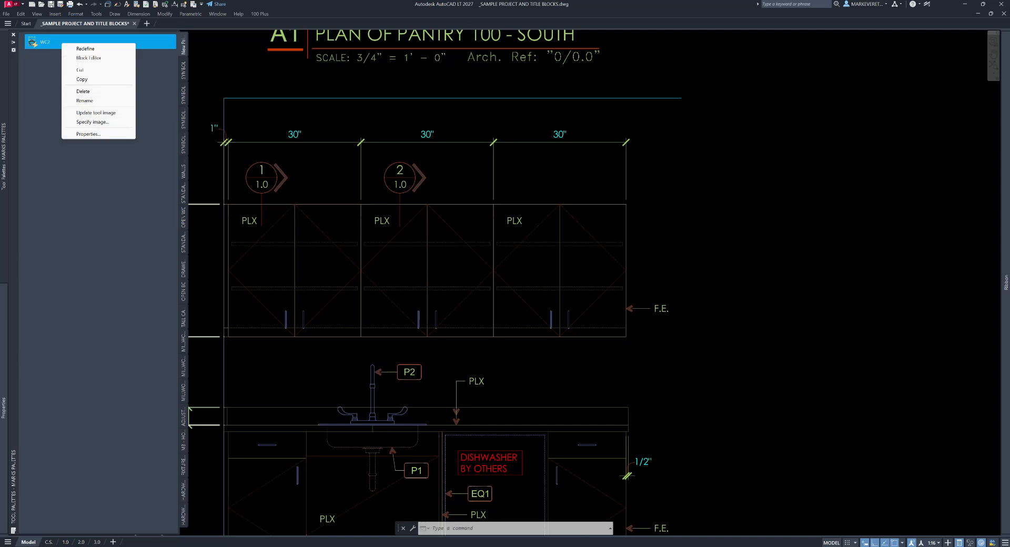
key(Escape)
right_click(181, 44)
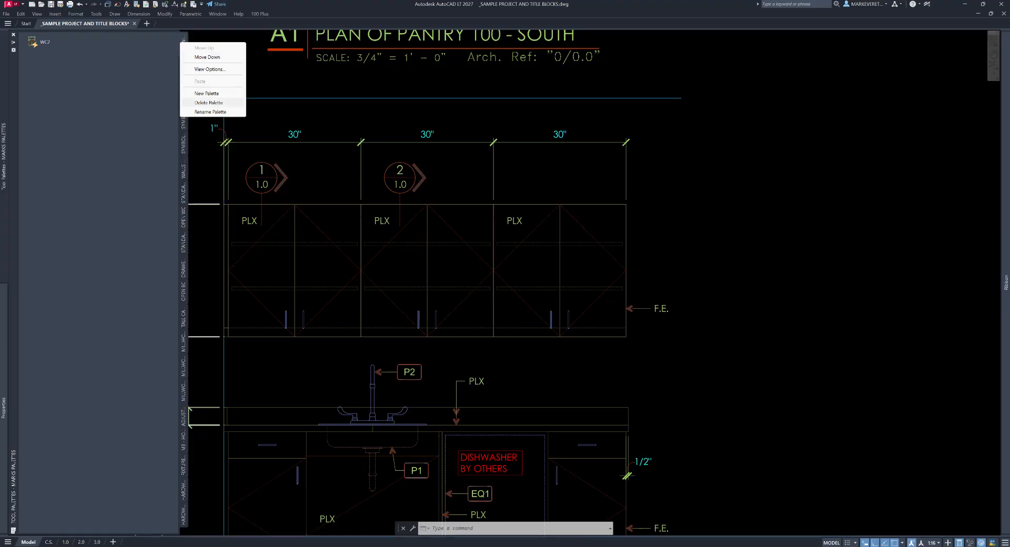
click(210, 69)
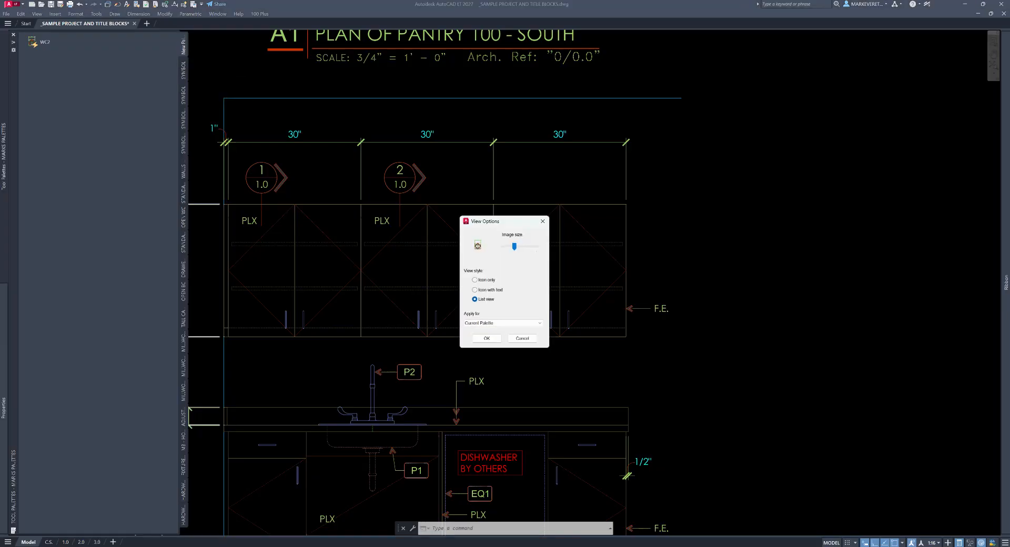
drag(530, 246, 536, 246)
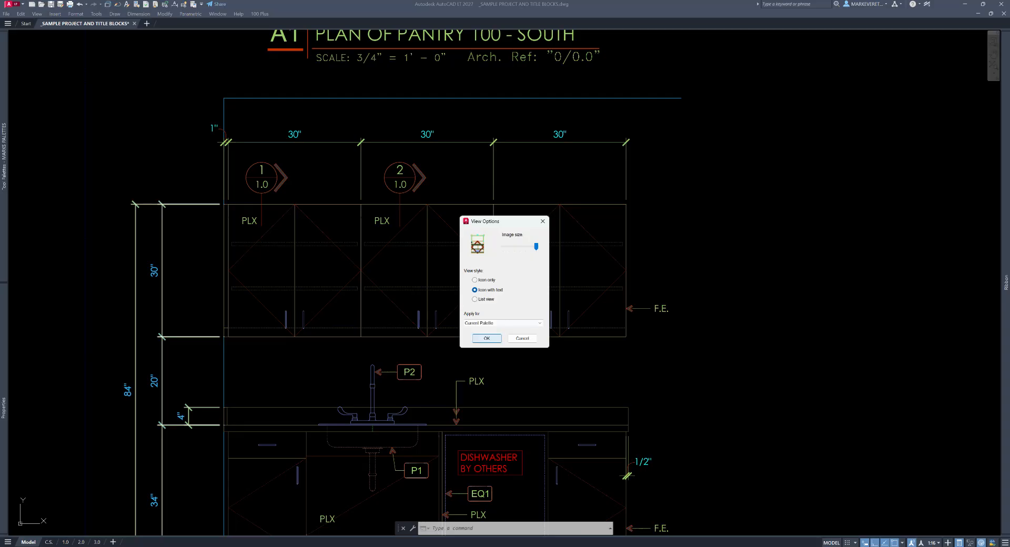
key(Return)
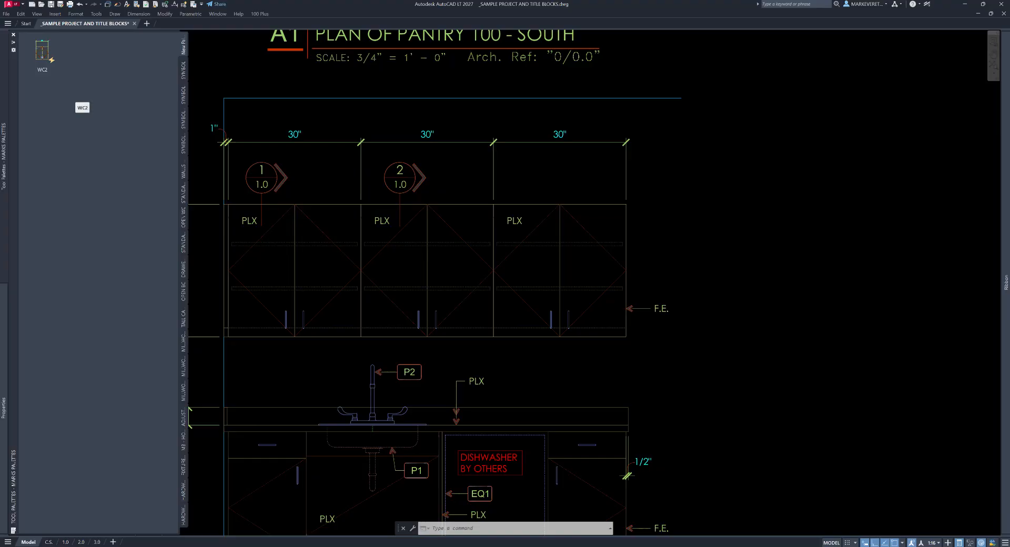
Add the leftmost base cabinet block from the Pantry 100 south elevation to the new palette and insert a separator below the tools.
middle_drag(531, 302, 543, 225)
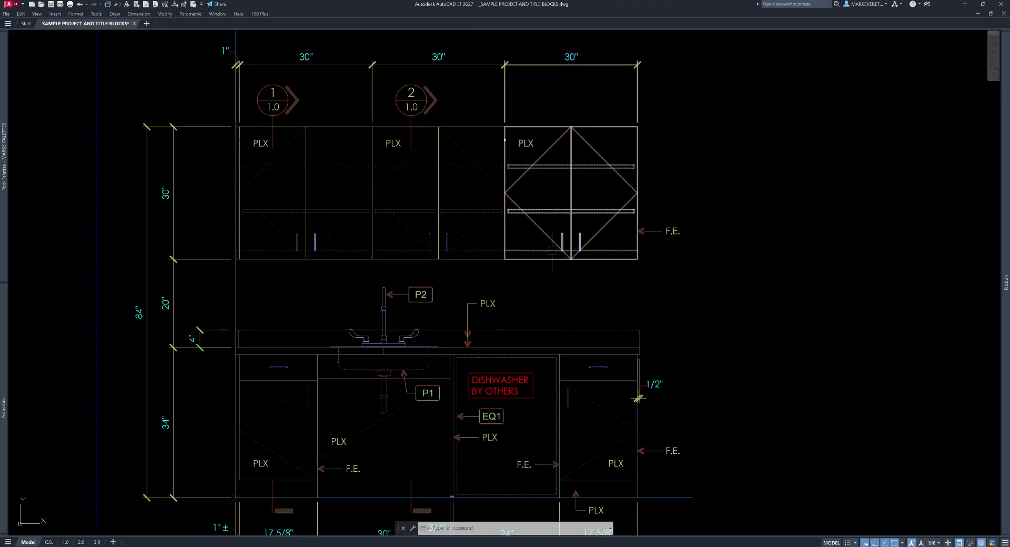
click(294, 380)
mouse_move(279, 384)
mouse_down()
mouse_move(77, 147)
mouse_move(6, 100)
mouse_move(59, 58)
mouse_up()
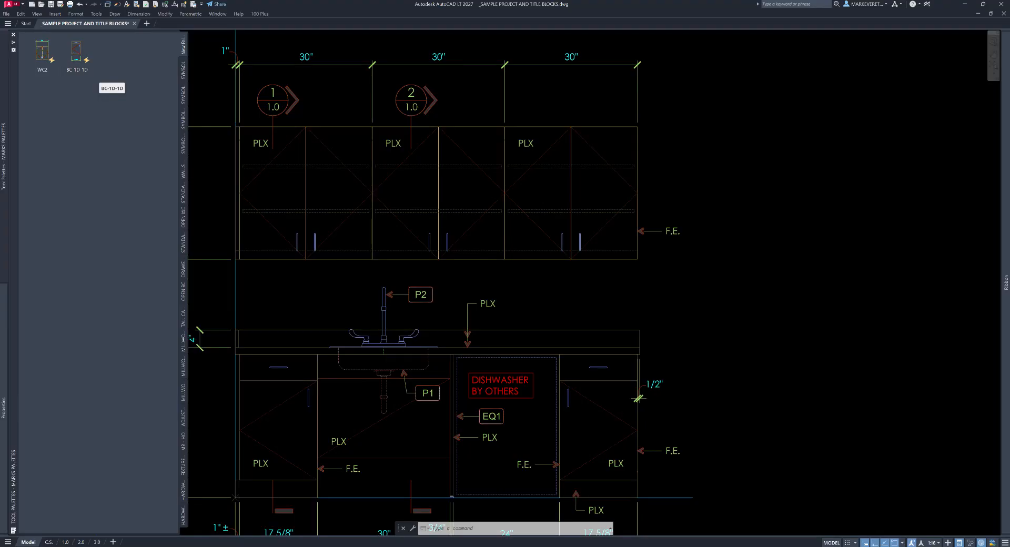
right_click(75, 83)
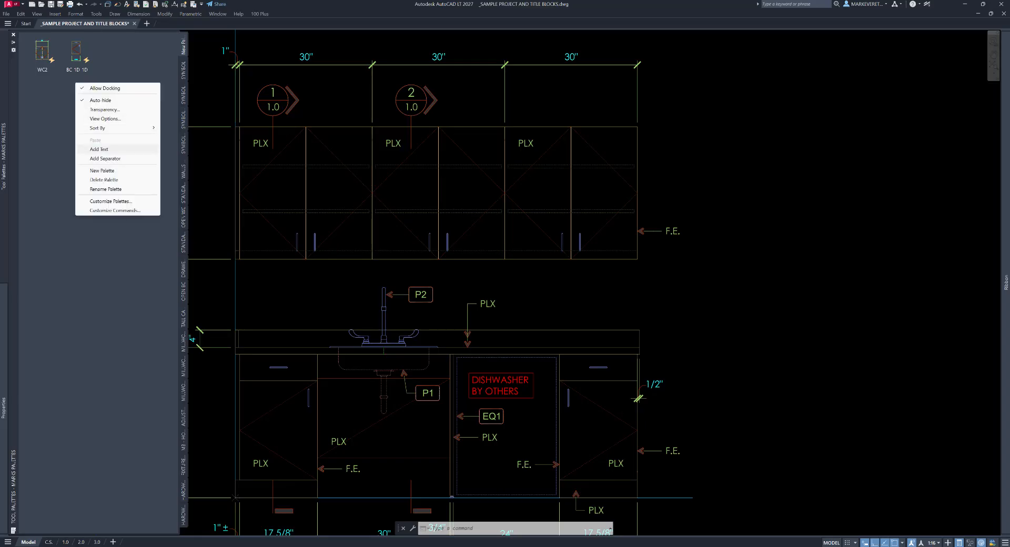
click(106, 158)
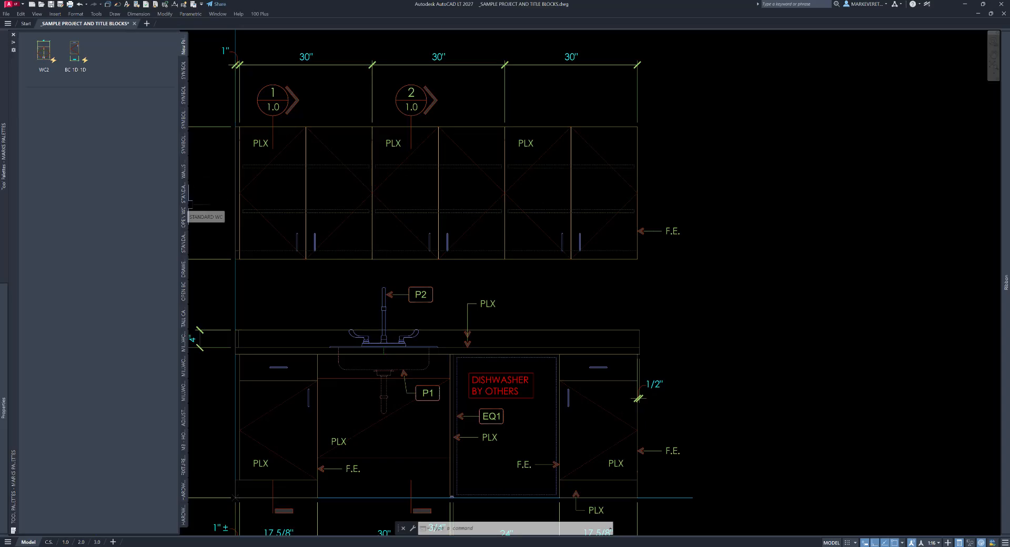
Examine how the standard wall cabinets palette groups its cabinet, filler and plan blocks under headings, alongside the Pantry 100 plan.
click(184, 197)
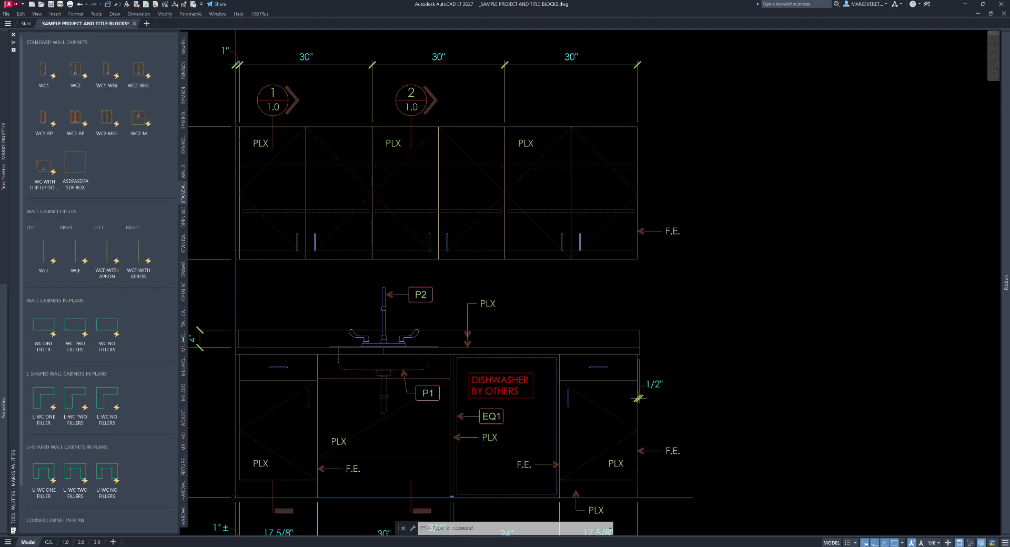
scroll(107, 405, down, 2)
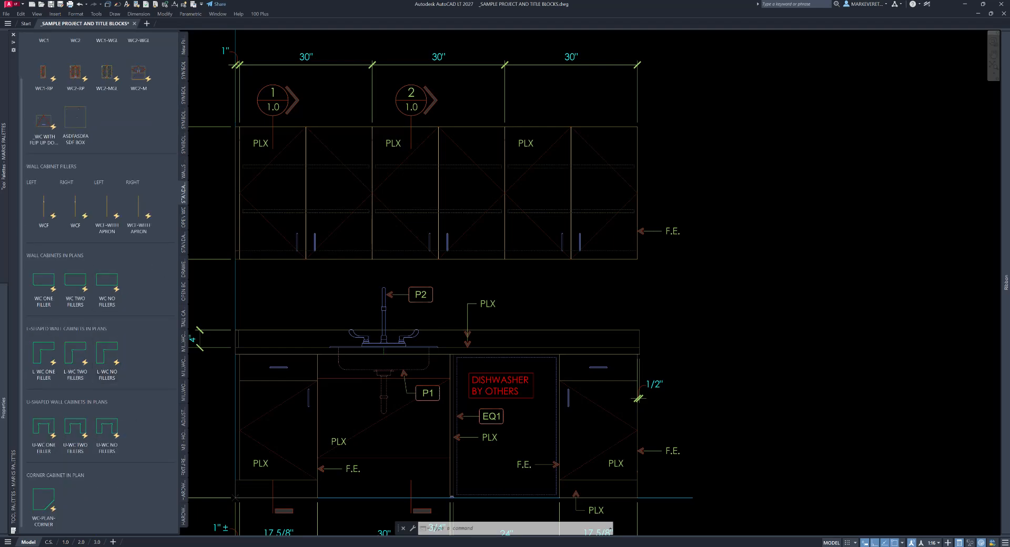
scroll(301, 245, down, 2)
middle_drag(323, 275, 374, 354)
scroll(373, 191, up, 1)
click(338, 180)
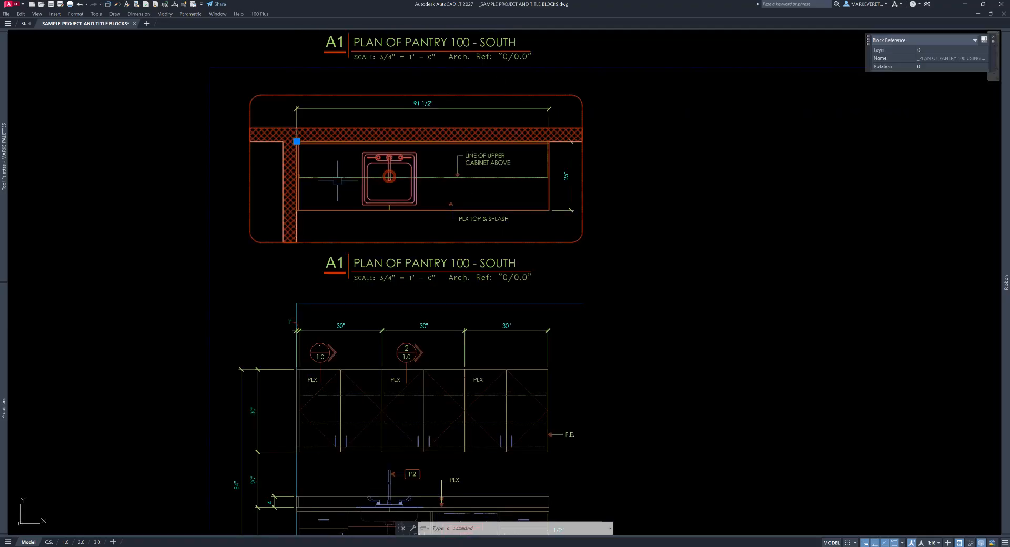
key(Escape)
middle_drag(240, 240, 287, 197)
mouse_move(4, 261)
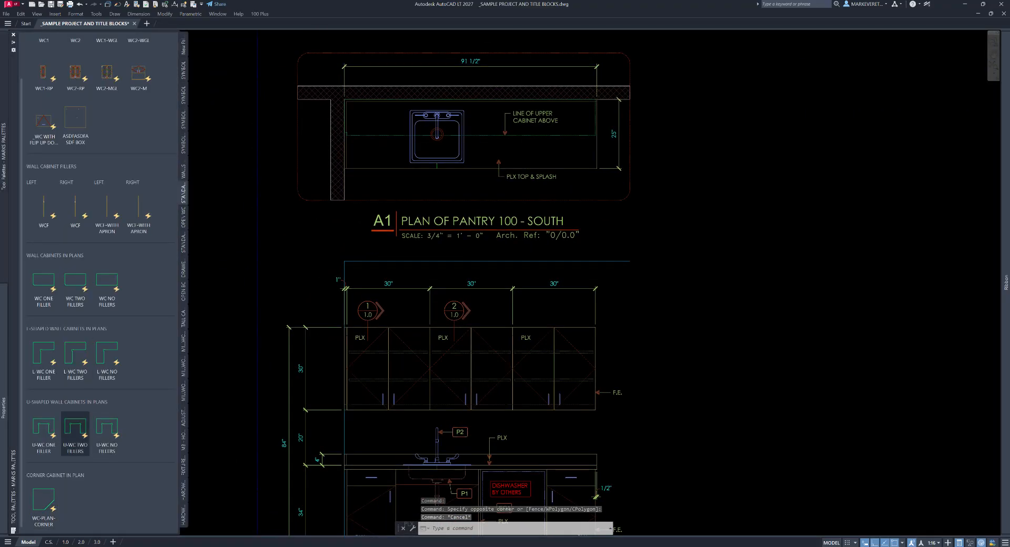
scroll(105, 410, up, 1)
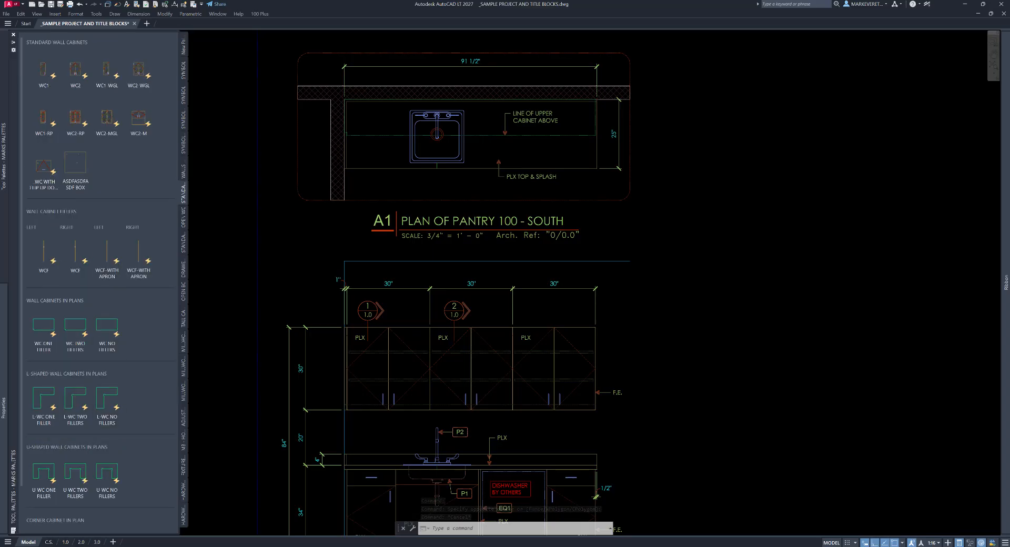
right_click(101, 211)
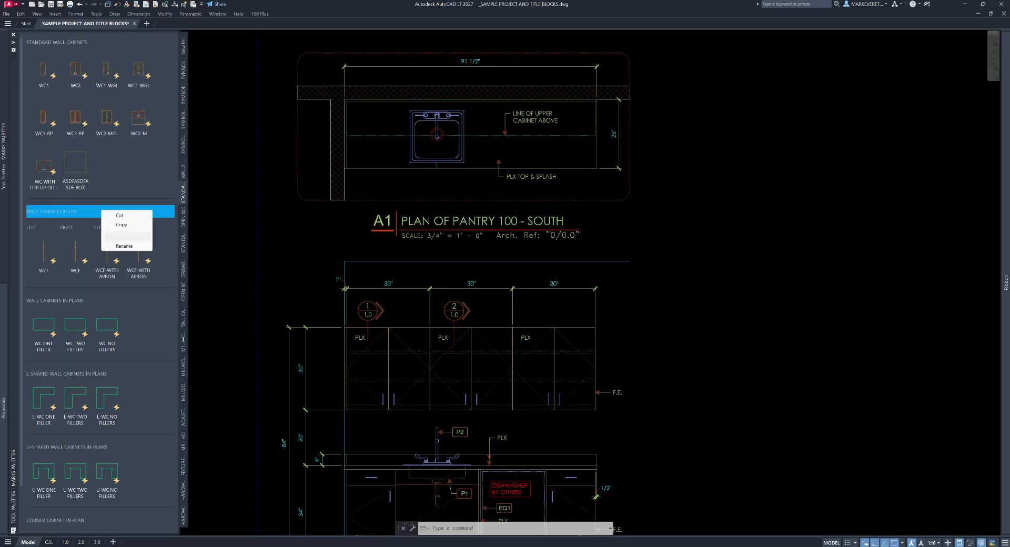
key(Escape)
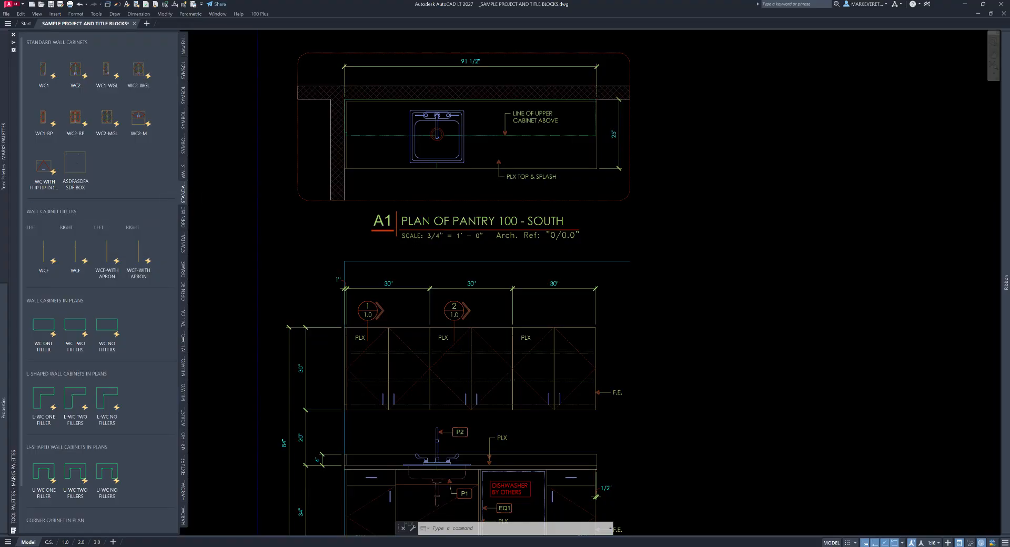
Add the text label "asdfasdfasdfa" to the new palette and move it above the two cabinet tools.
click(183, 46)
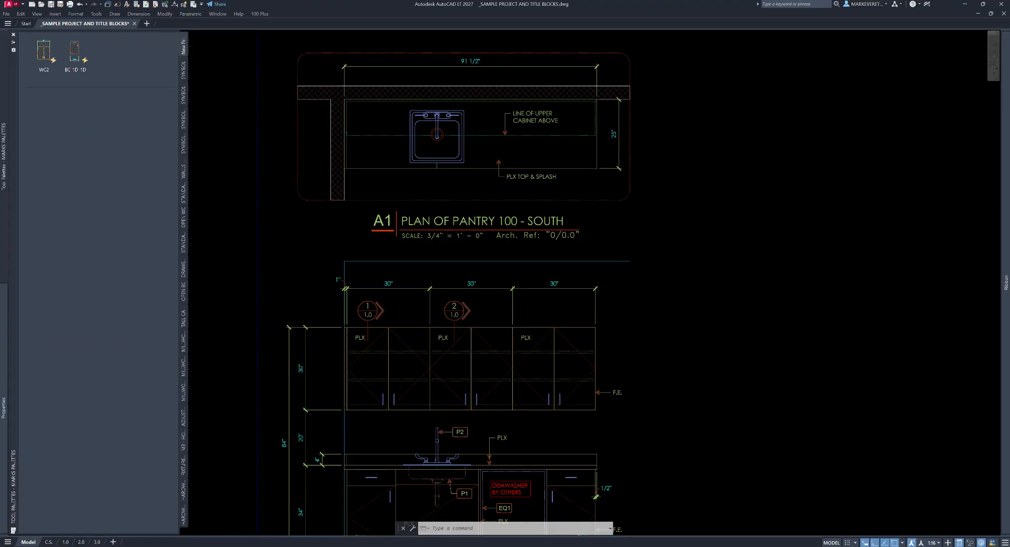
right_click(118, 98)
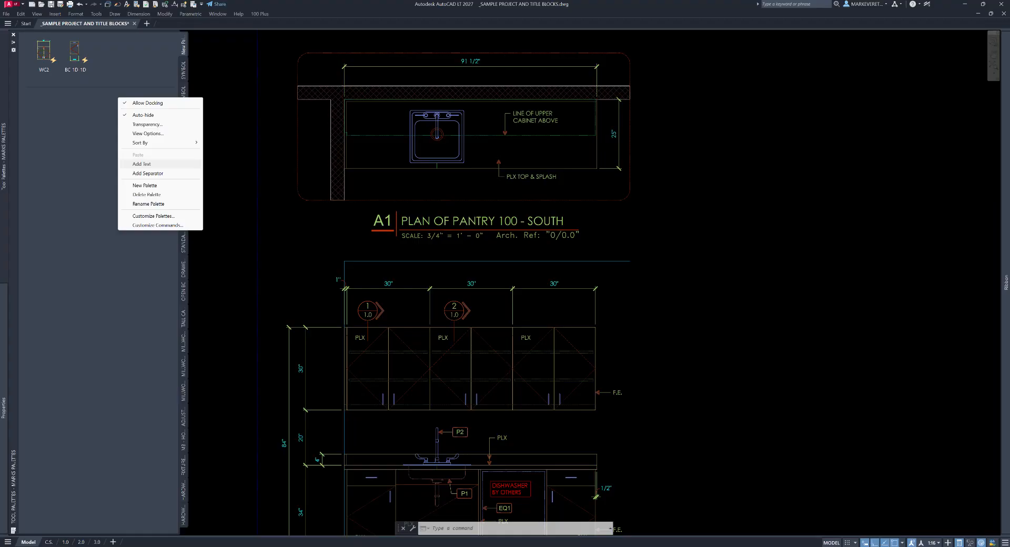
click(141, 164)
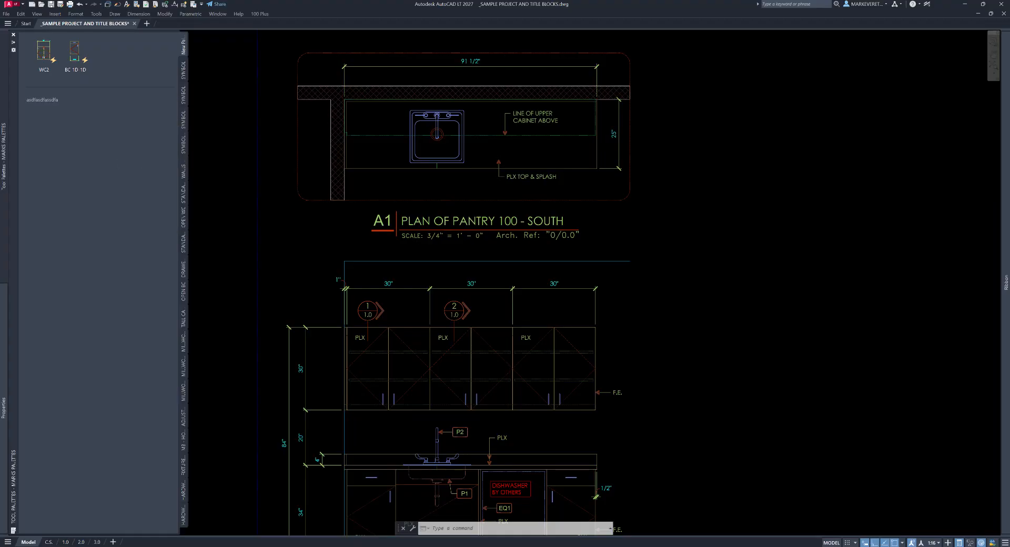
drag(129, 38, 24, 52)
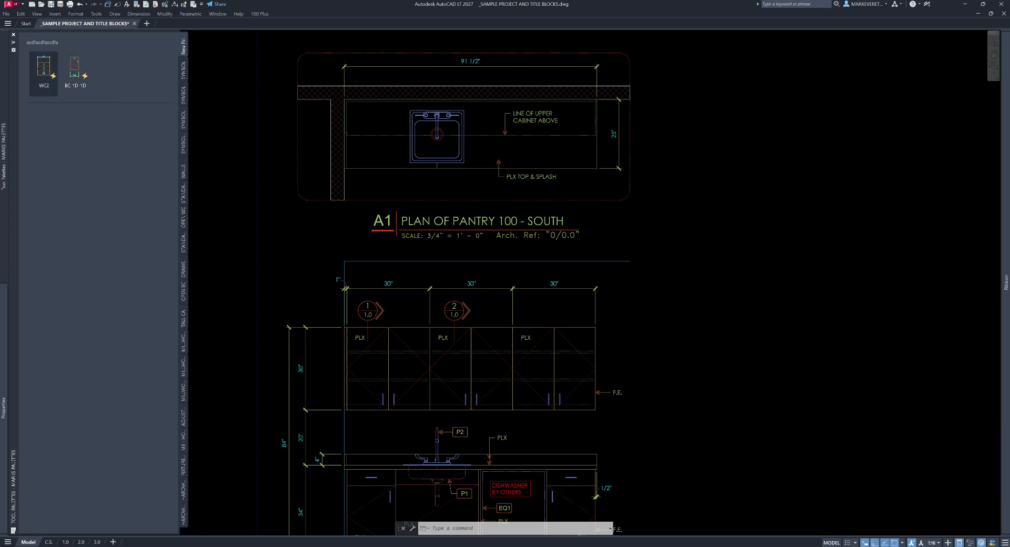
Check the new palette's view options and delete the palette.
right_click(184, 45)
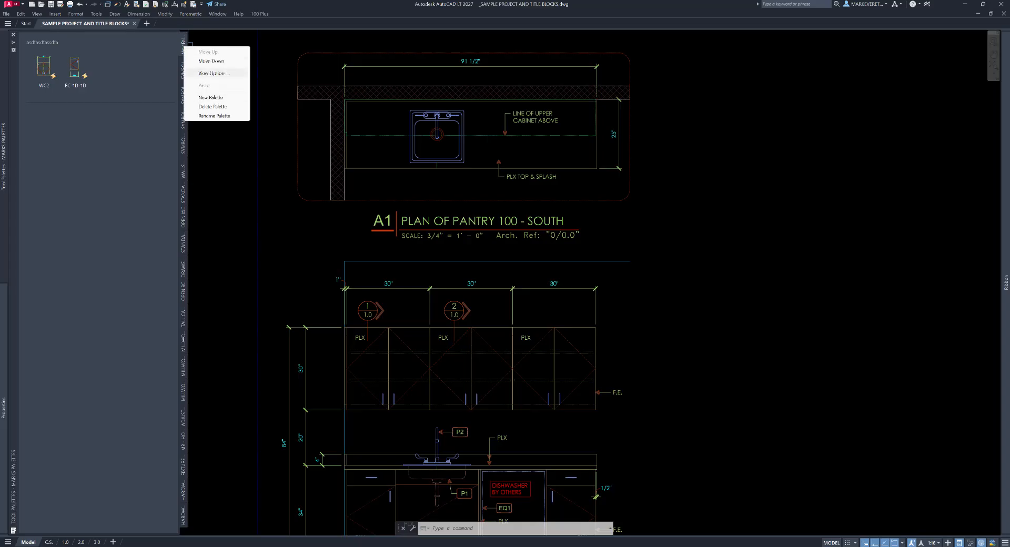
click(214, 73)
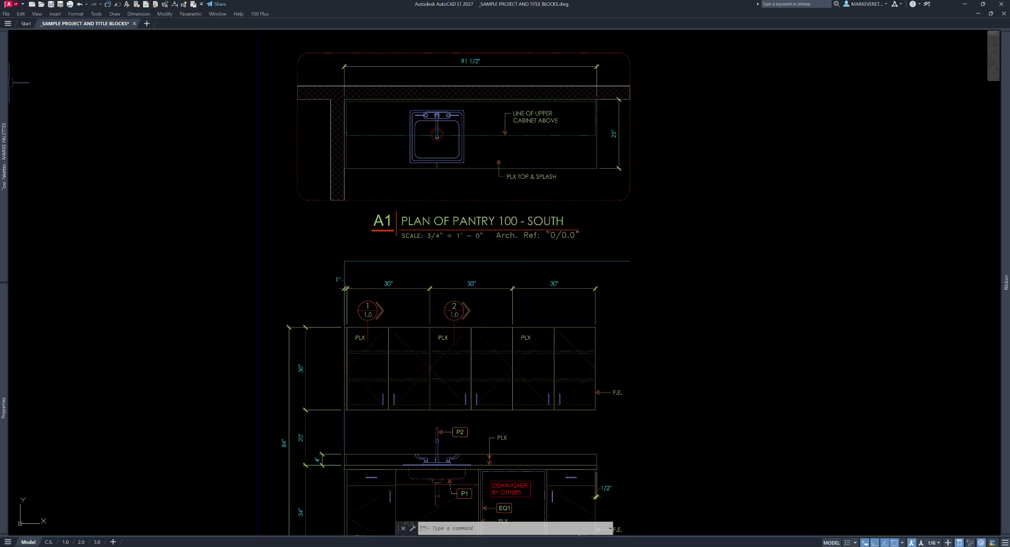
mouse_move(4, 83)
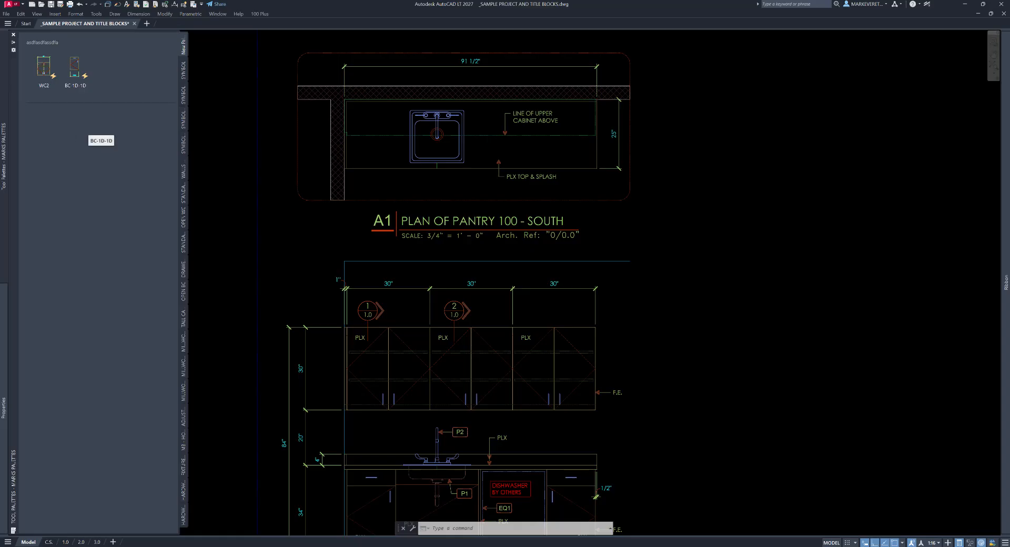
right_click(183, 46)
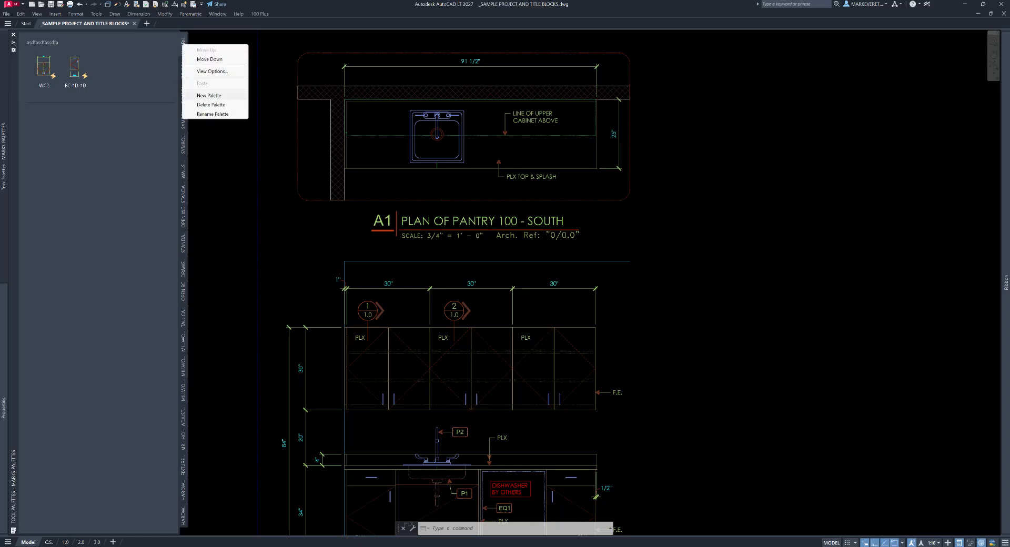
click(211, 105)
click(529, 306)
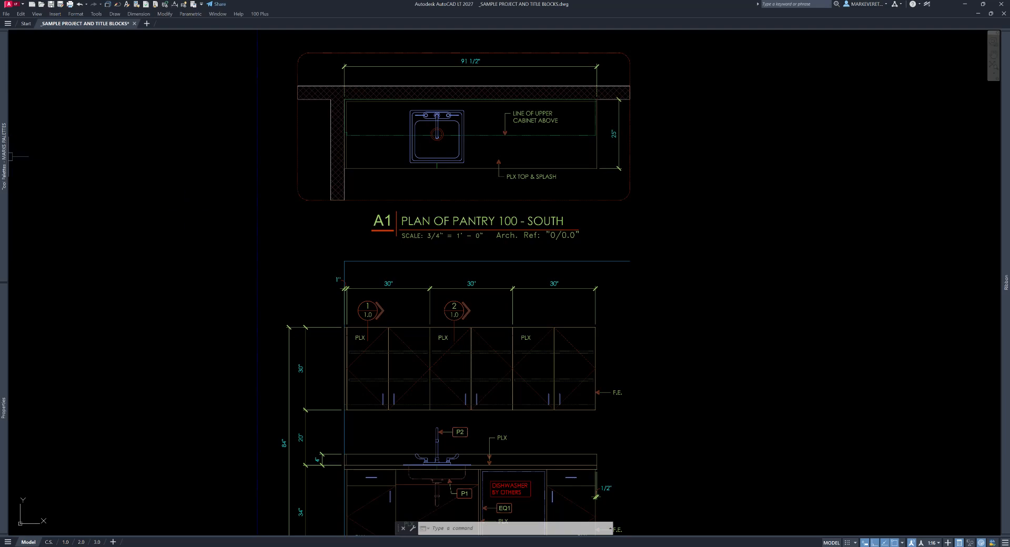
Insert a WC2 wall cabinet from the standard wall cabinets palette at the upper cabinets' top-right corner with the finish ASDsd.
mouse_move(6, 156)
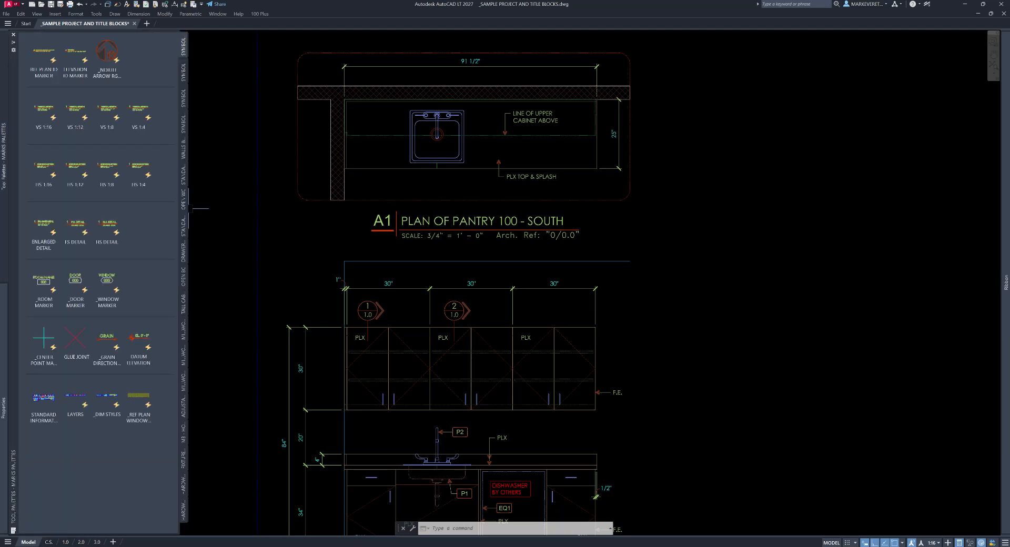
click(183, 178)
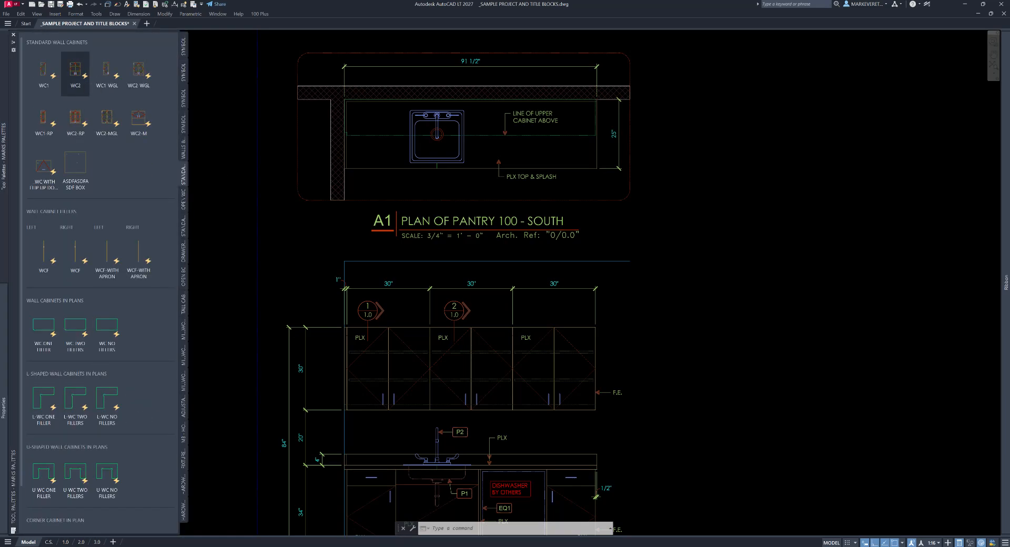
click(75, 71)
middle_drag(649, 312, 451, 214)
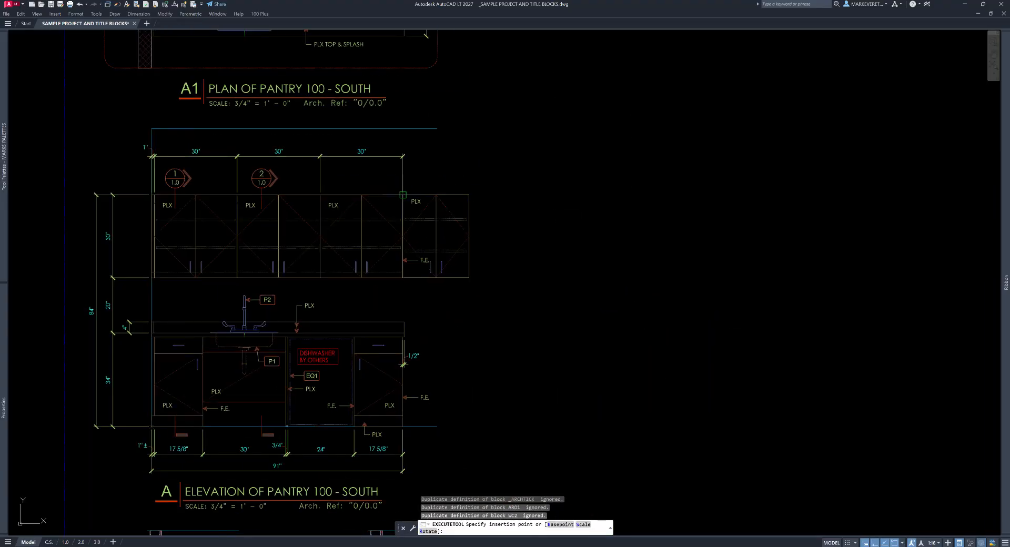
click(403, 194)
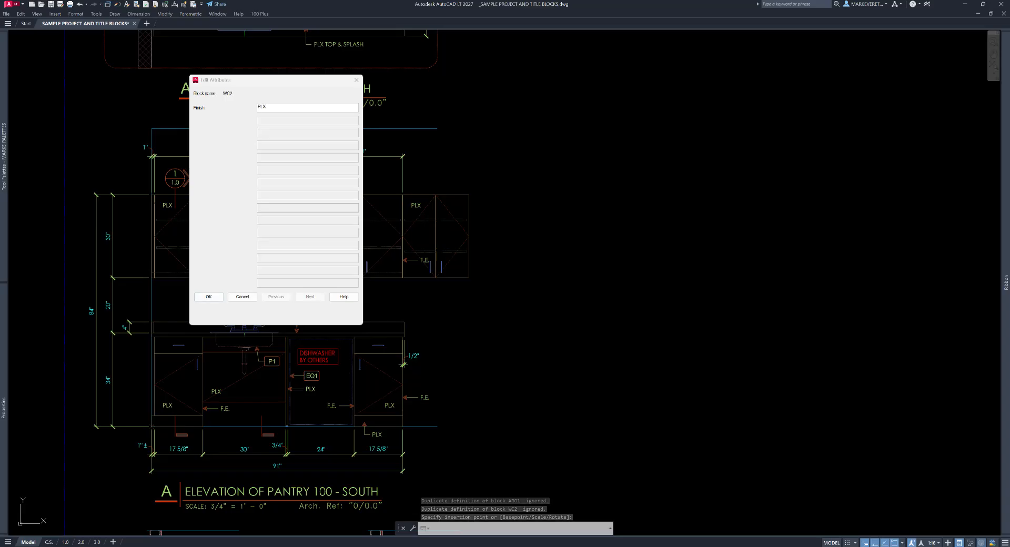
text(ASDsd)
key(Return)
Try to stretch the width of the newly inserted wall cabinet horizontally from its top-right corner.
click(489, 241)
click(463, 233)
scroll(462, 233, up, 2)
click(474, 172)
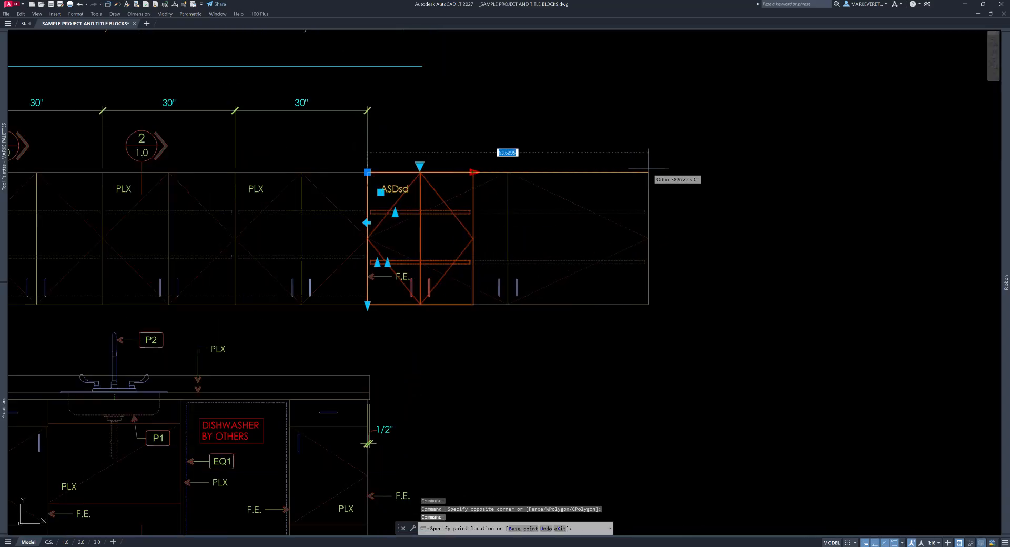
scroll(651, 158, down, 4)
key(Escape)
scroll(646, 175, up, 2)
key(Escape)
key(Escape)
Inspect the block properties of the newly inserted wall cabinet beside the Pantry 100 upper cabinets.
click(646, 174)
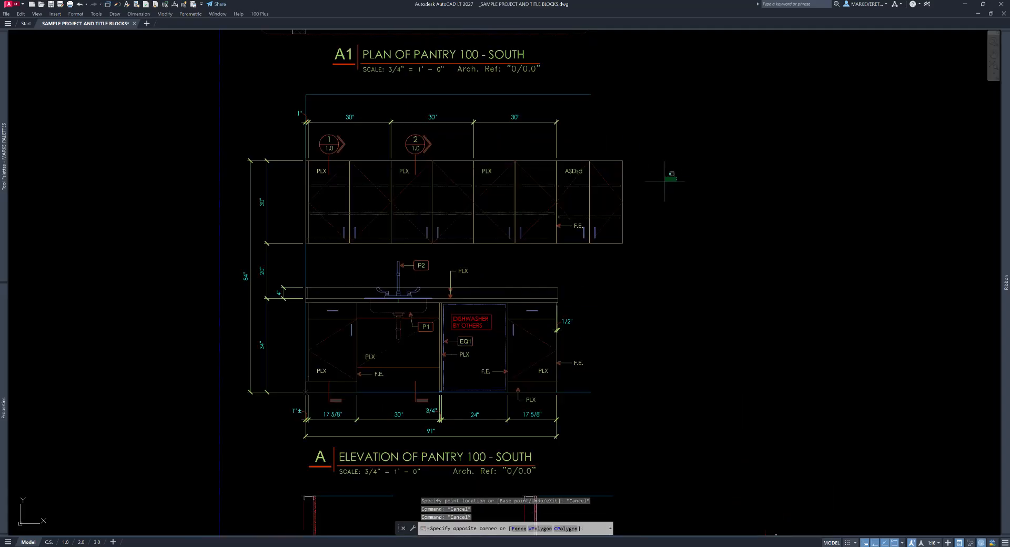
click(618, 203)
middle_drag(658, 200, 459, 211)
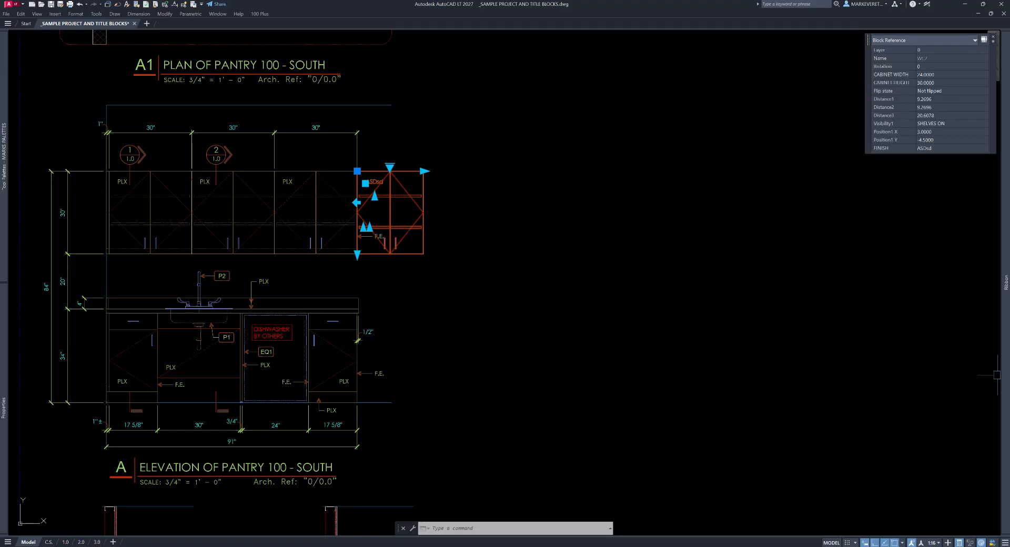
Check the status bar customization options for the Quick Properties setting.
mouse_move(1005, 374)
click(1004, 542)
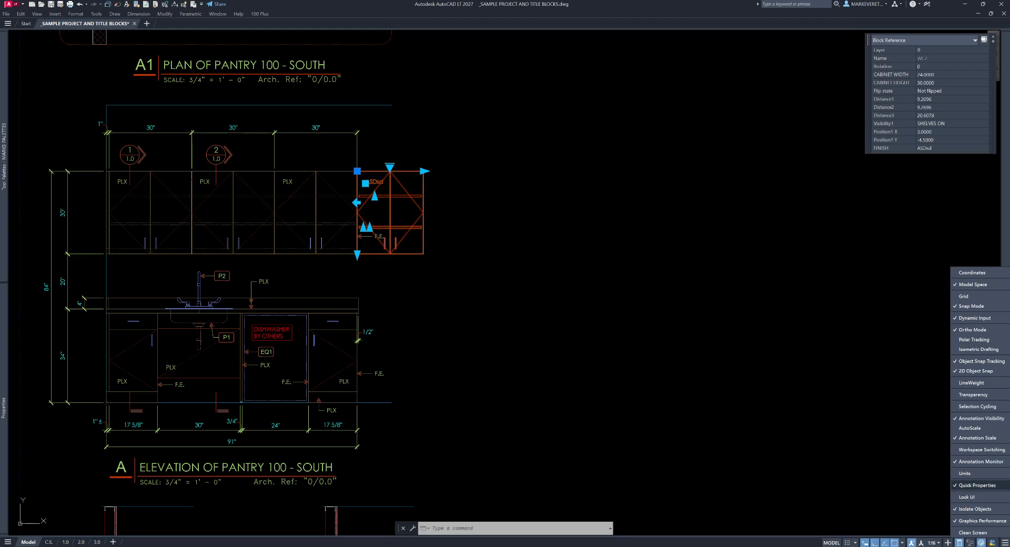
key(Escape)
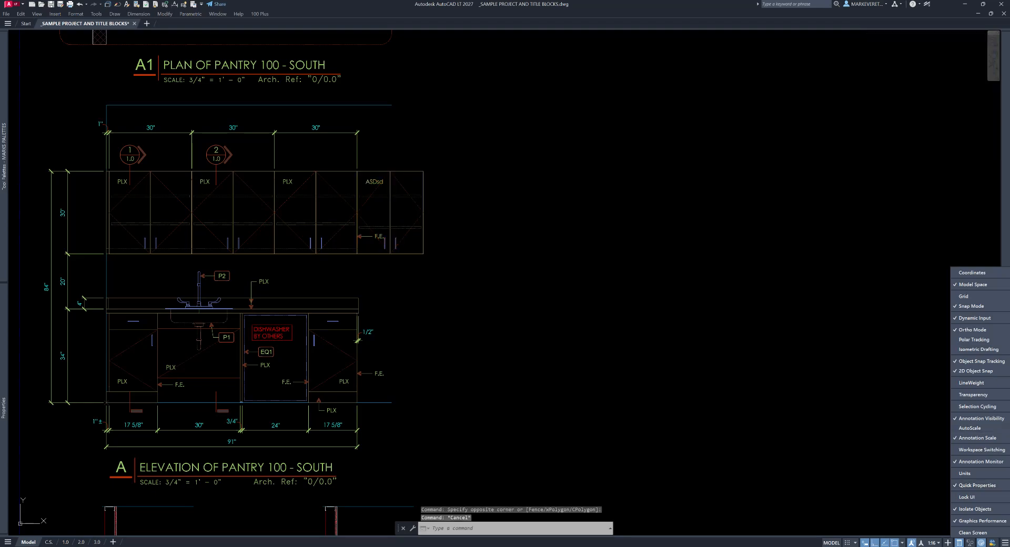
click(404, 202)
key(Escape)
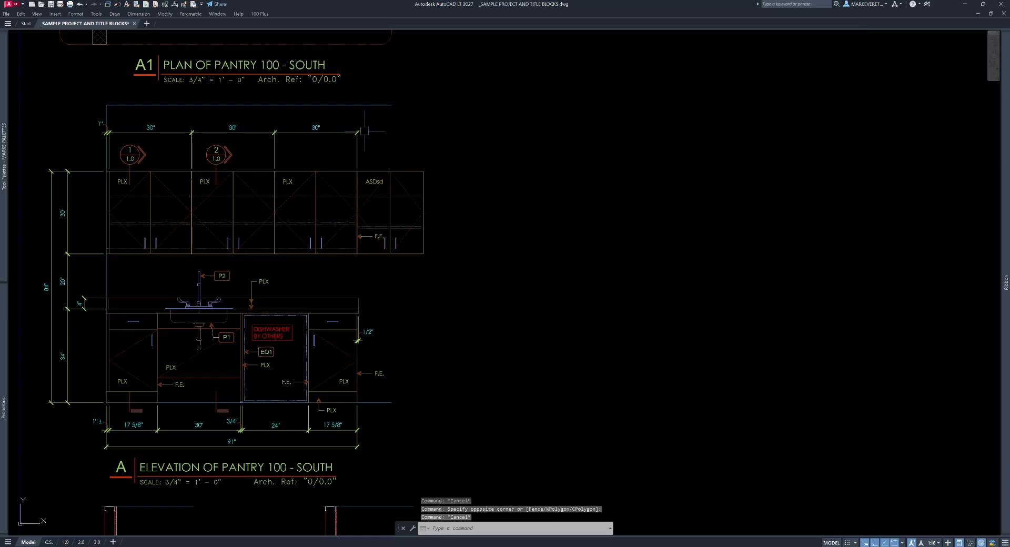
click(361, 105)
key(Escape)
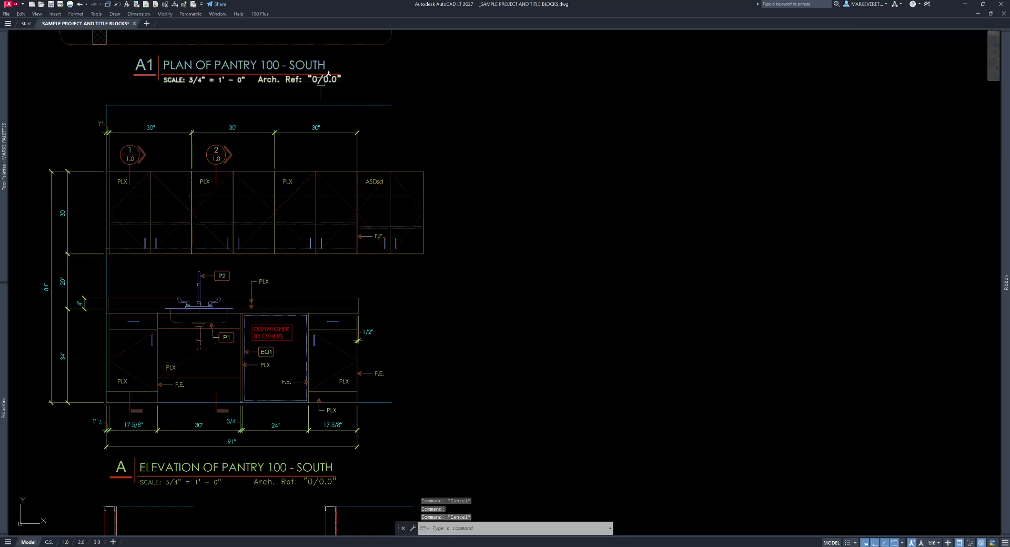
click(325, 81)
key(Escape)
Try the width and height grips of the newly inserted wall cabinet and view its shelf and dimension visibility options.
click(414, 170)
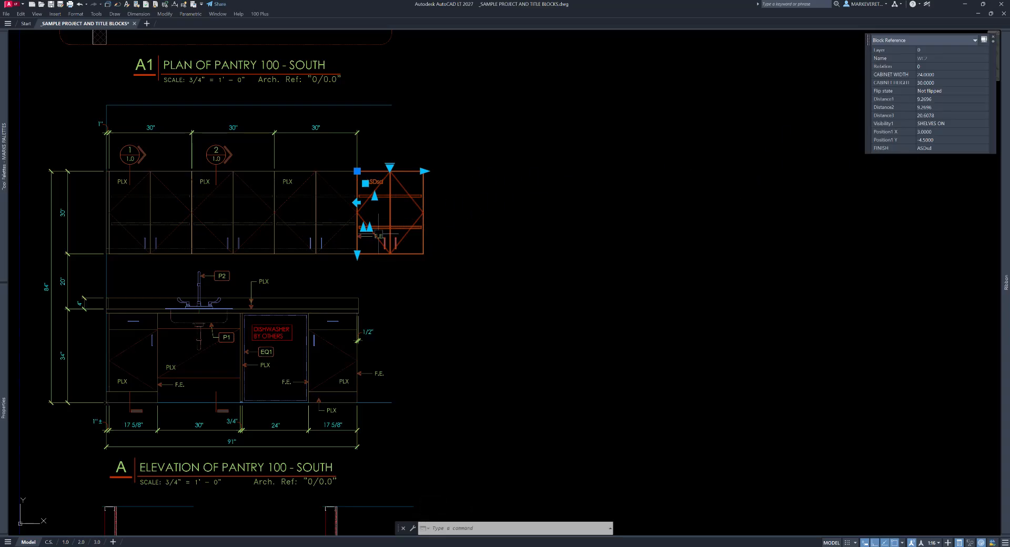
mouse_move(379, 233)
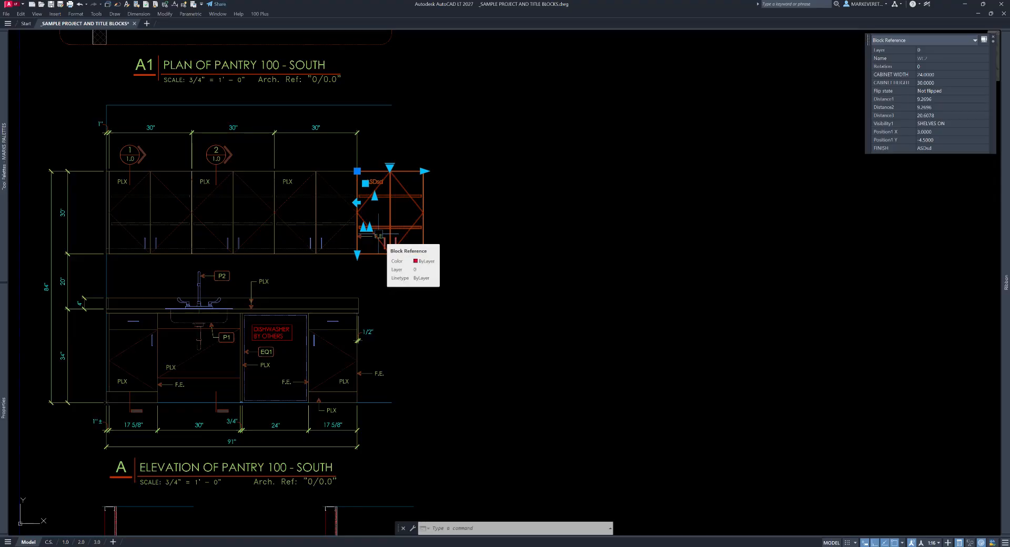
middle_drag(466, 223, 606, 221)
scroll(532, 186, up, 1)
middle_drag(608, 165, 617, 175)
click(592, 172)
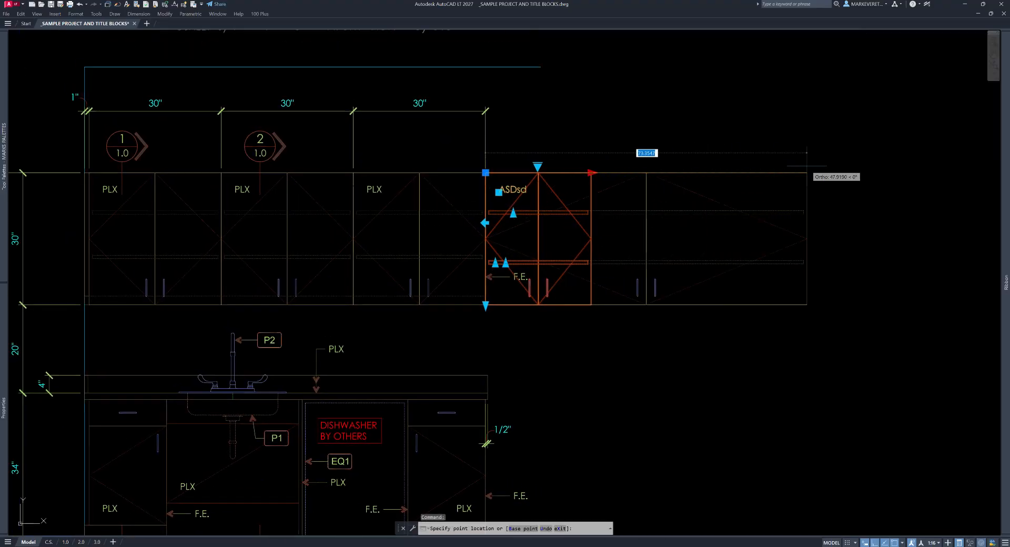
key(Escape)
click(485, 305)
key(Escape)
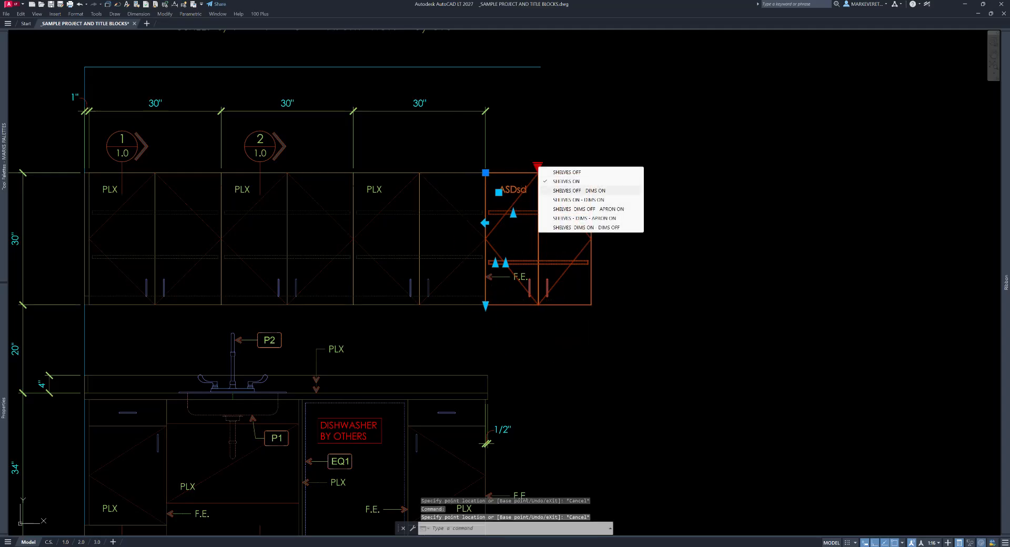
key(Escape)
Set the newly inserted wall cabinet's finish to asdfasdf.
click(514, 190)
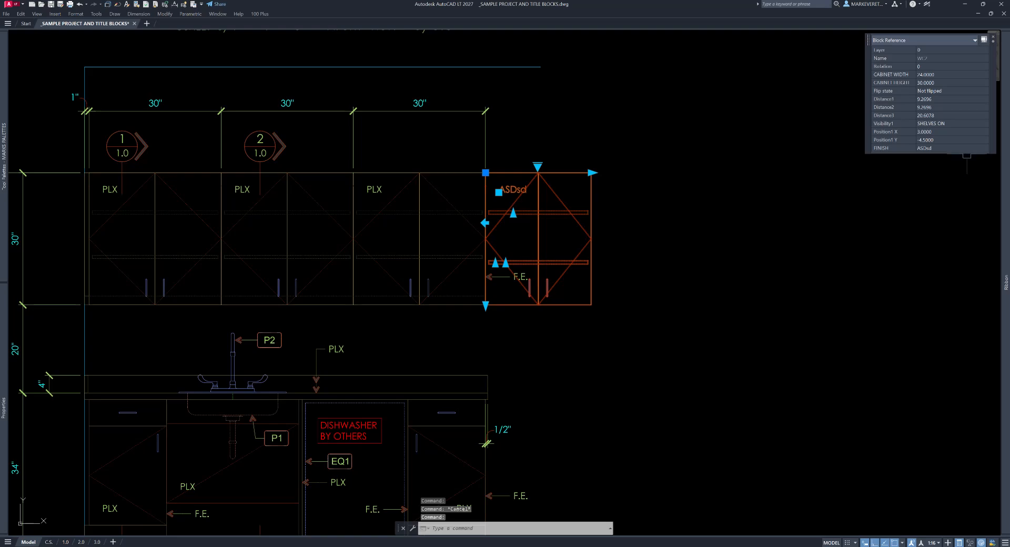
click(965, 148)
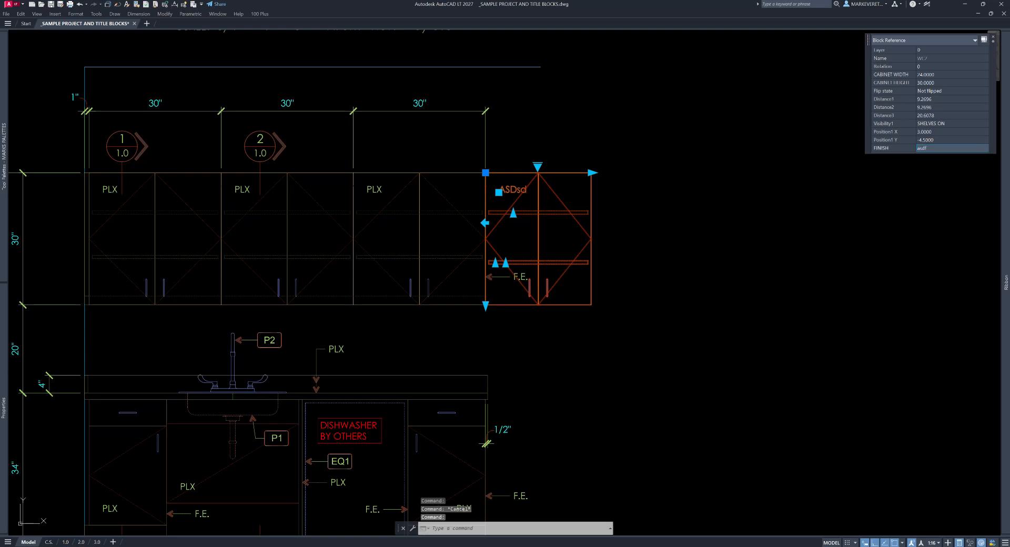
text(asdfasdf)
key(Return)
key(Escape)
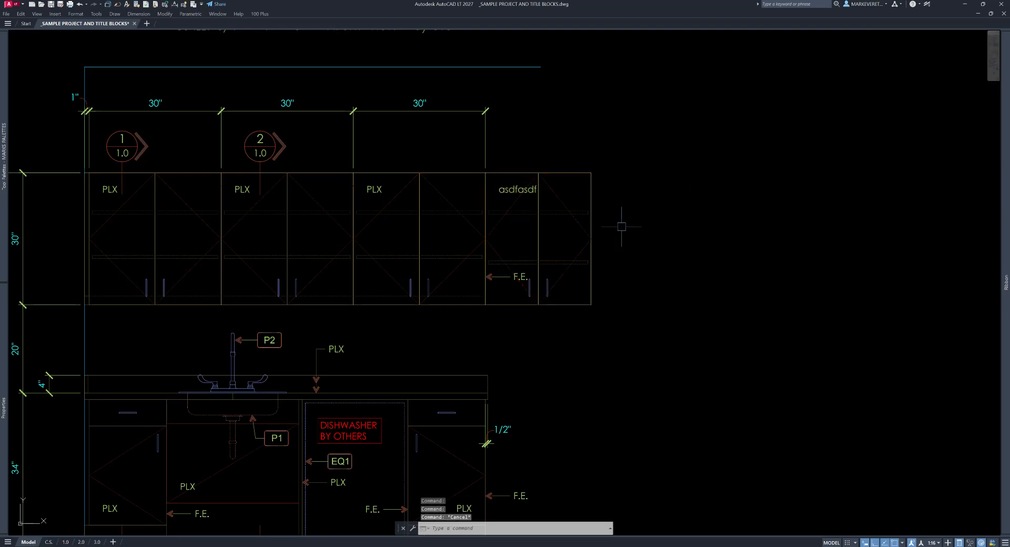
Select all four wall cabinets together and set their finish to asdfasfd.
click(684, 235)
click(249, 235)
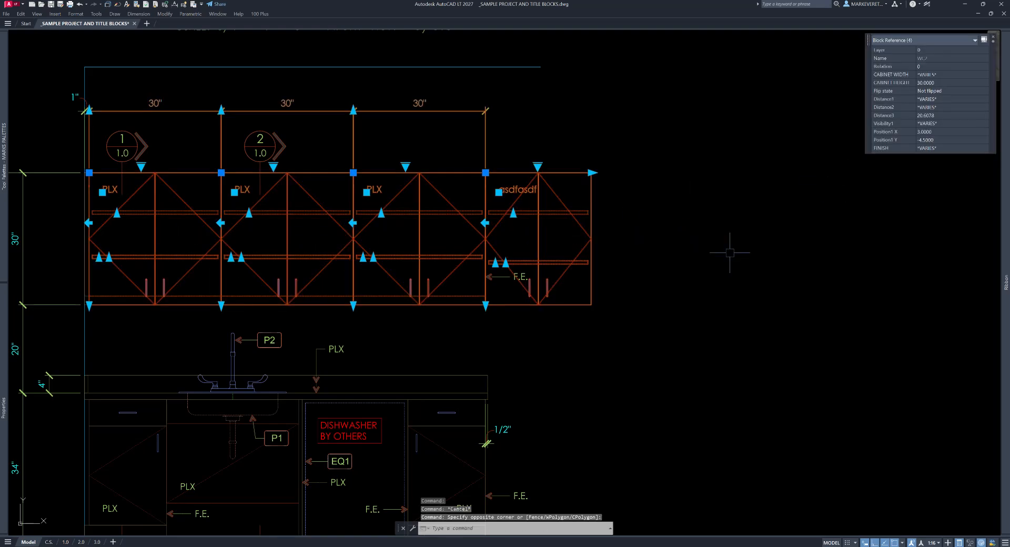
click(932, 148)
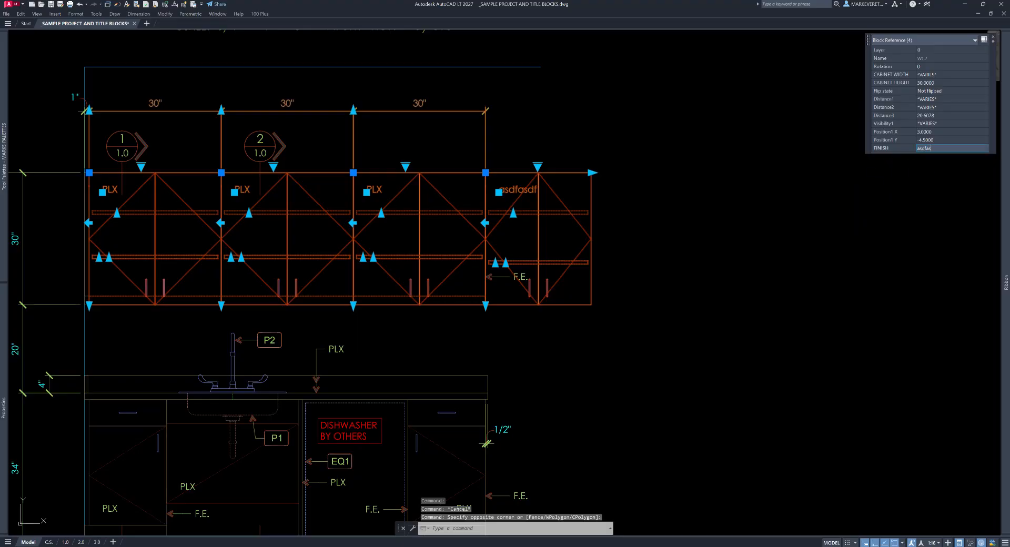
key(Return)
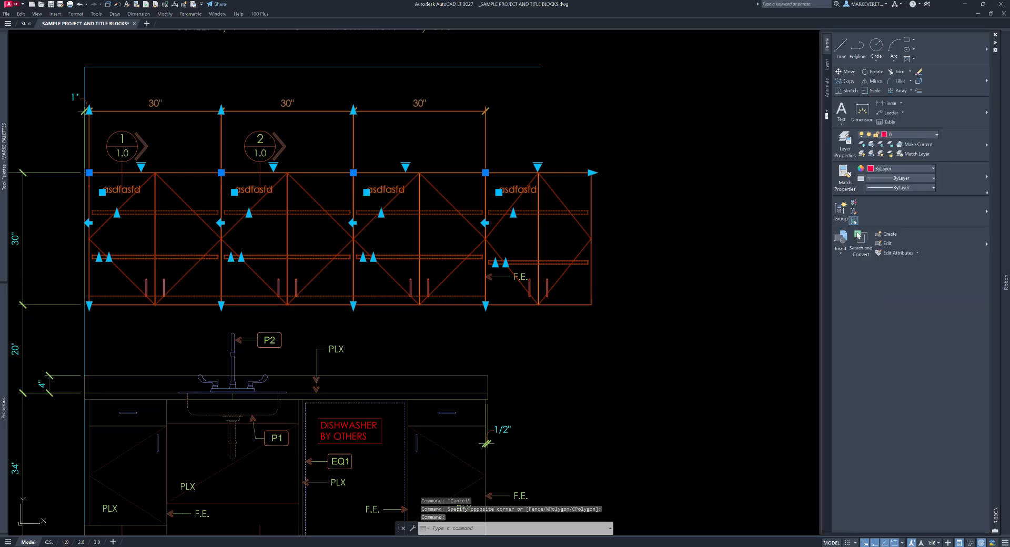
key(Escape)
Select all four wall cabinets and set their cabinet height to 36.
click(644, 269)
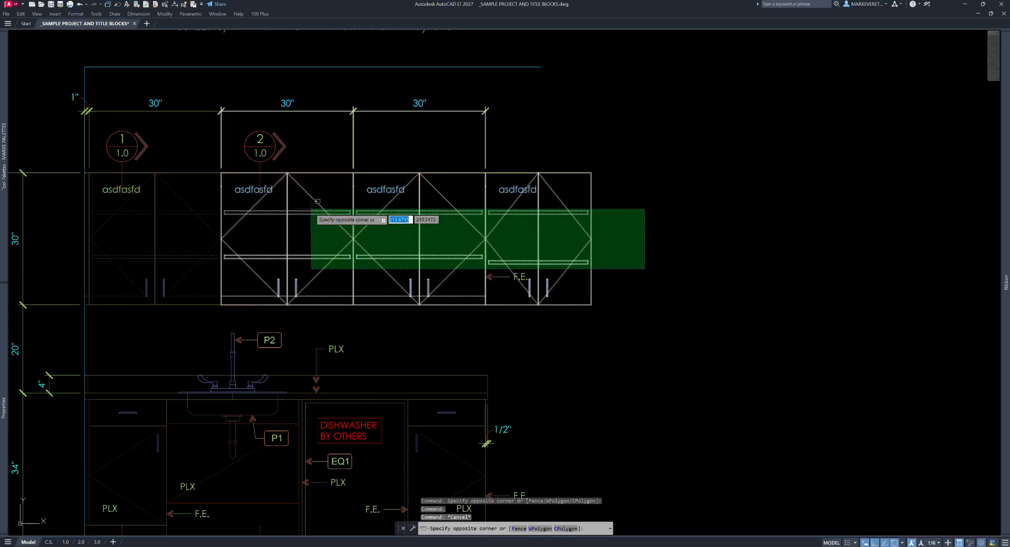
click(160, 221)
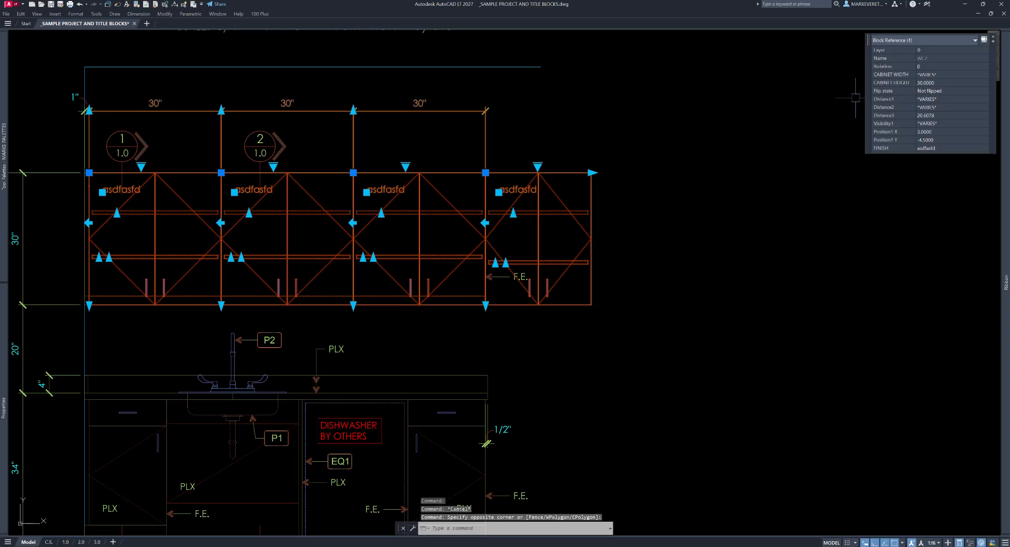
click(942, 82)
text(3)
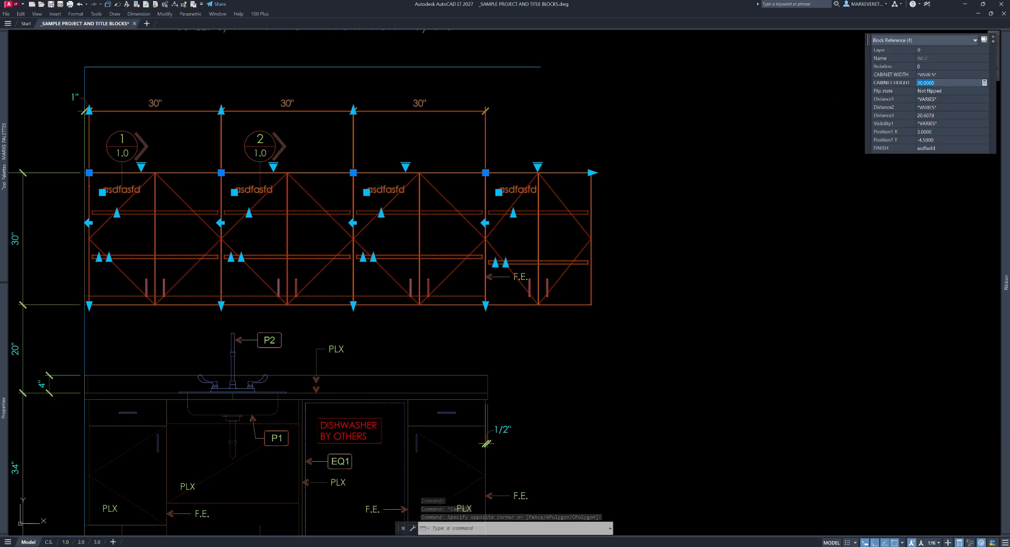
text(6)
key(Return)
click(766, 101)
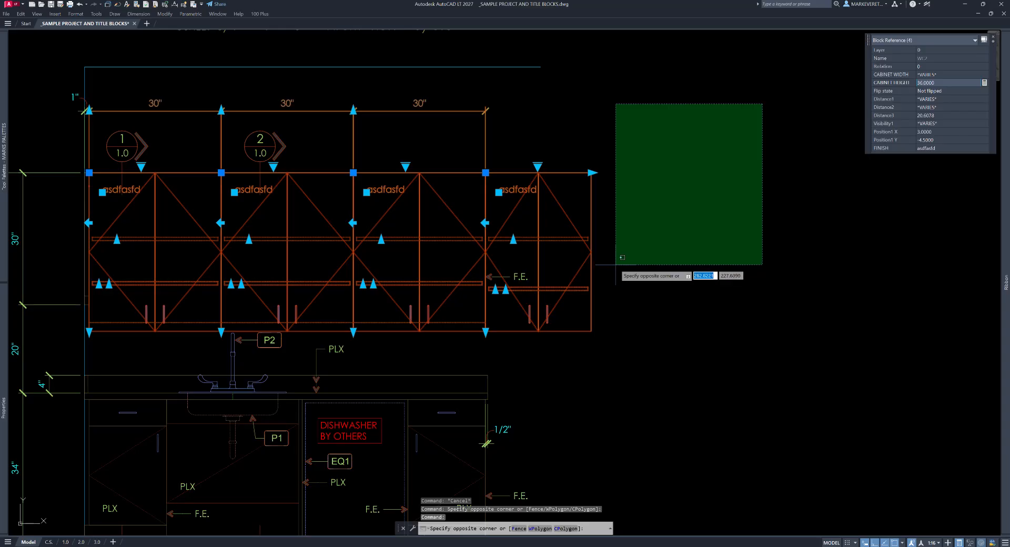
key(Escape)
Set the cabinet height of the four selected wall cabinets to 30 and clear the selection.
right_click(739, 226)
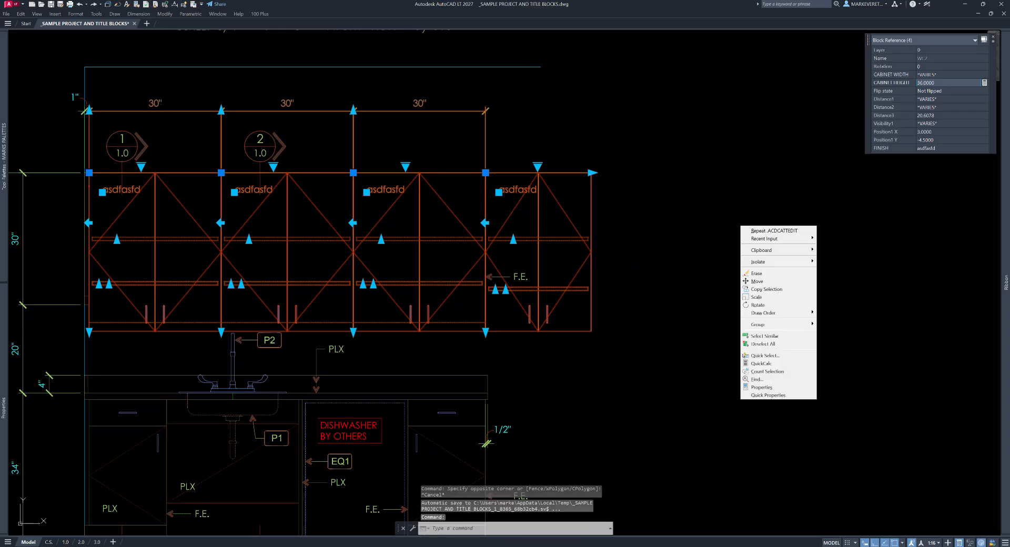
key(Escape)
text(30)
key(Return)
key(Escape)
key(Escape)
Erase the newly inserted wall cabinet at the far right end of the upper cabinet run.
text(e)
key(Return)
click(624, 136)
click(539, 223)
key(Return)
key(Escape)
Set the finish of the three remaining wall cabinets to plx.
middle_drag(549, 135, 691, 137)
click(691, 137)
click(452, 230)
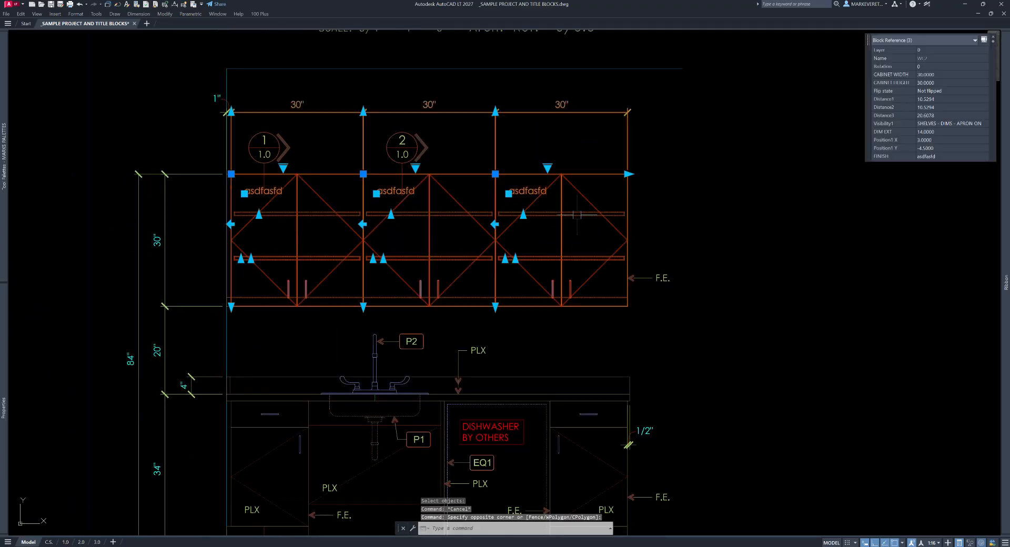
click(941, 156)
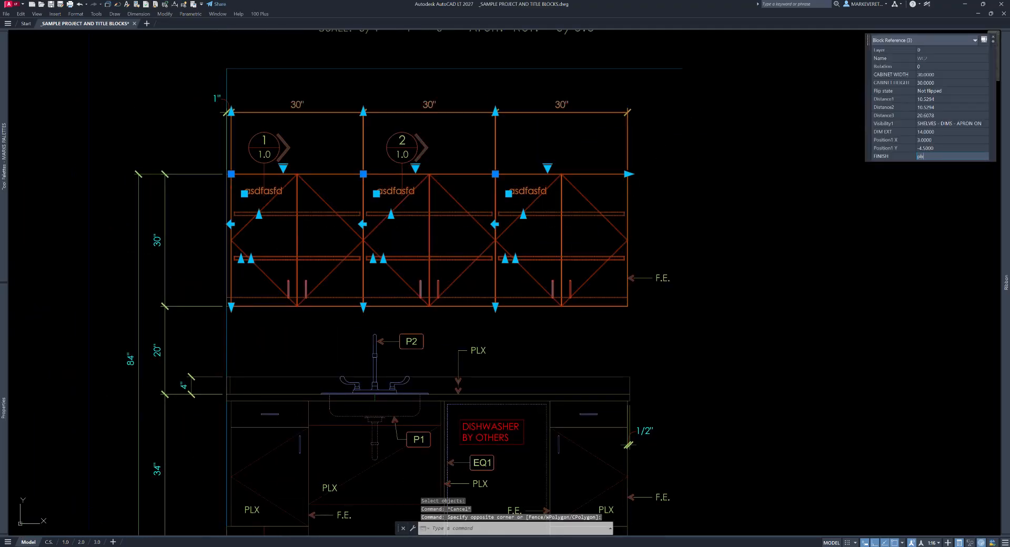
text(plx)
key(Return)
key(Escape)
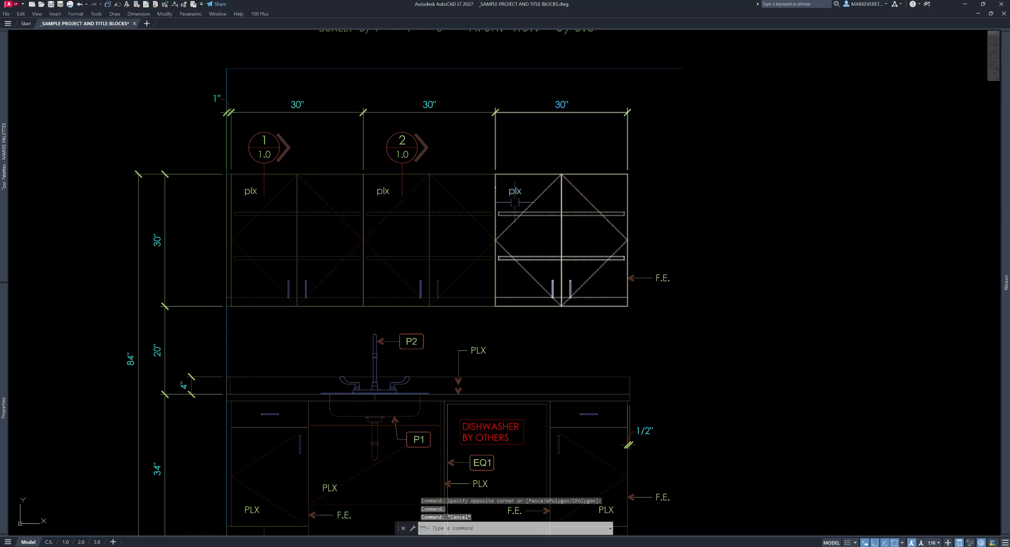
Set the finish of the three wall cabinets to PLX in capital letters.
click(554, 193)
key(Escape)
click(676, 223)
click(342, 237)
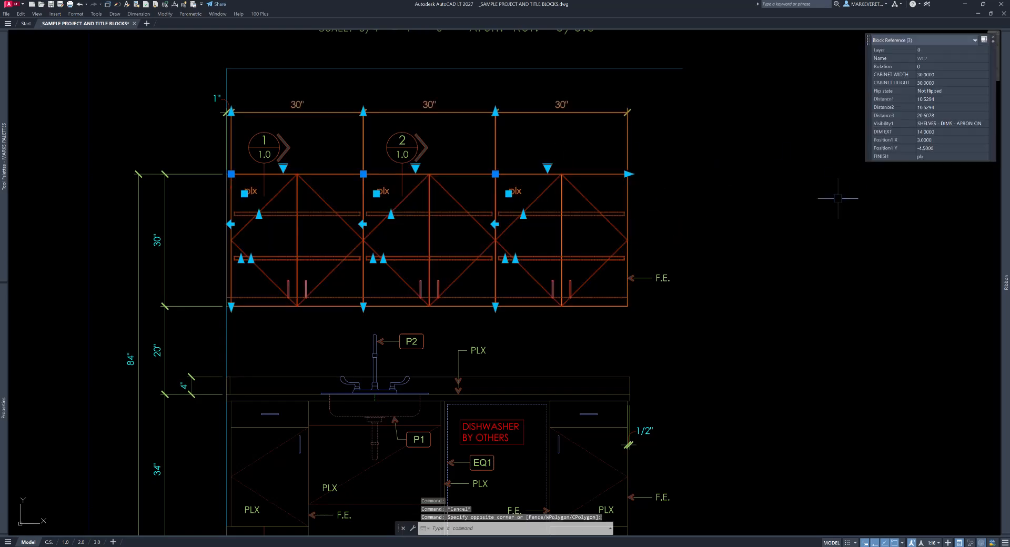
click(923, 156)
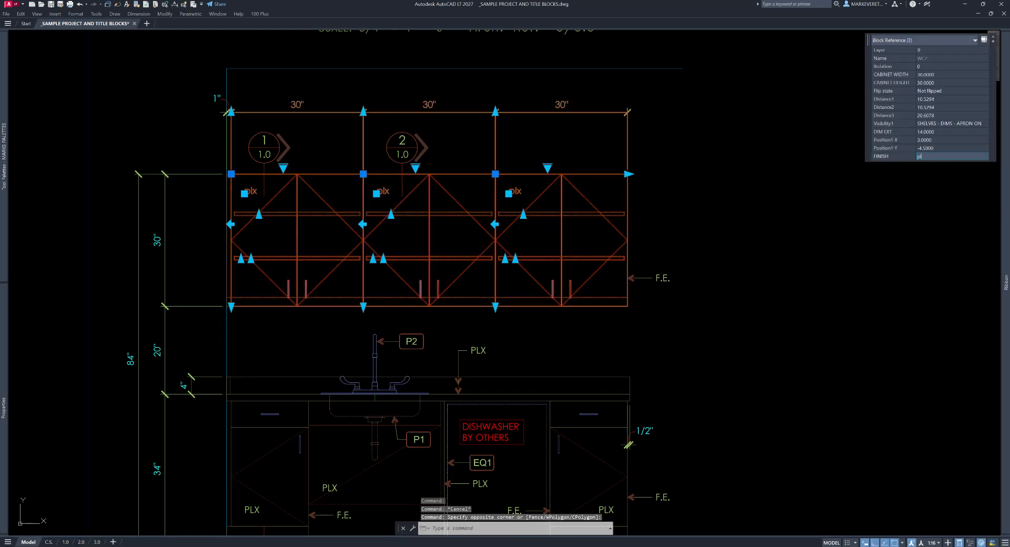
text(PLX)
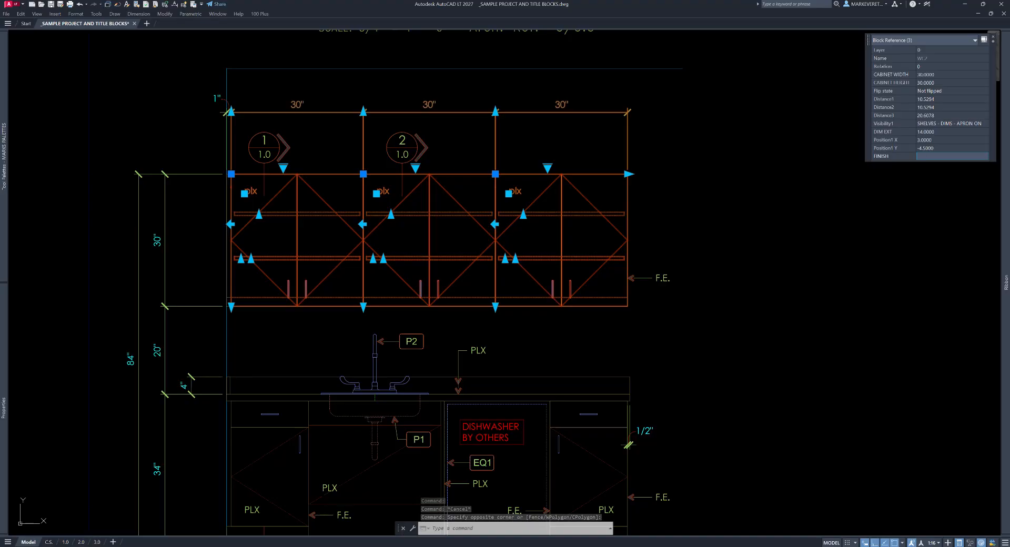
key(Return)
key(Escape)
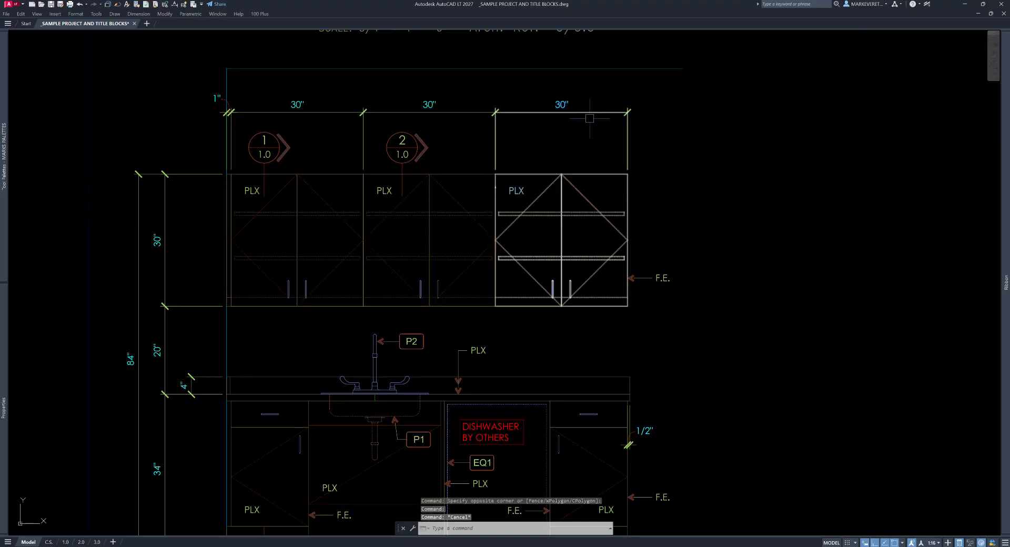
click(630, 175)
click(627, 174)
key(Escape)
key(Escape)
Set the cabinet width of the rightmost wall cabinet to 36.
click(597, 113)
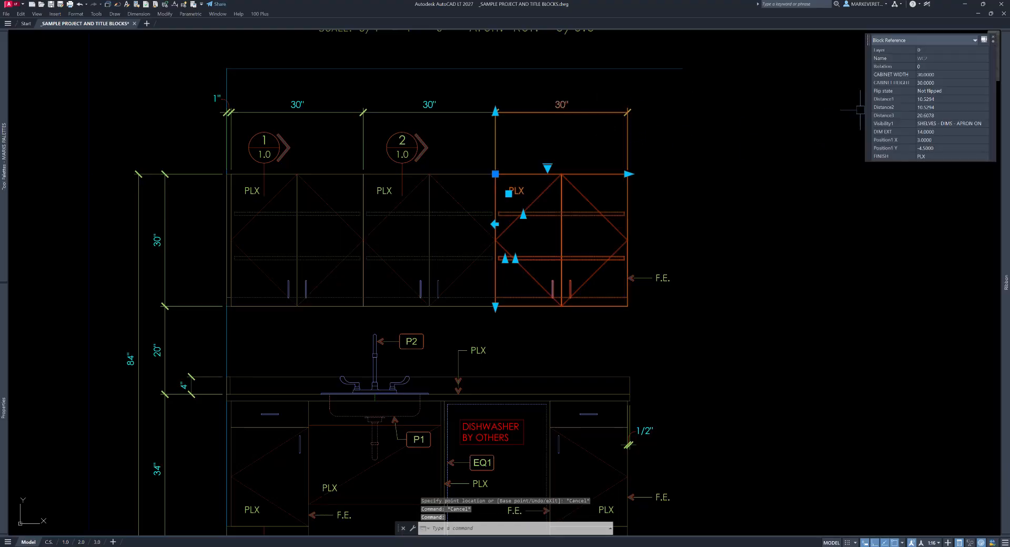
click(947, 74)
text(36)
key(Tab)
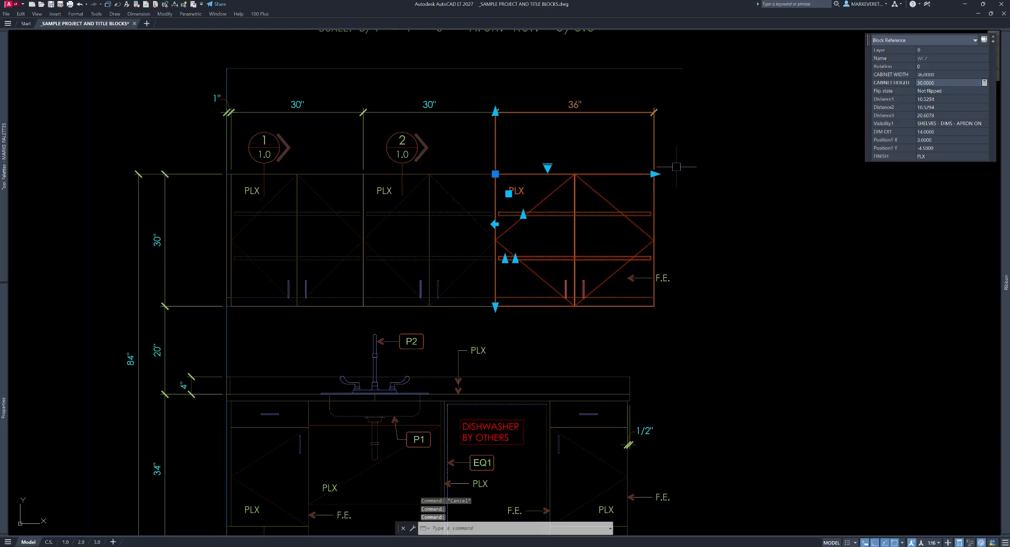
click(946, 83)
middle_drag(745, 250, 776, 180)
right_click(802, 148)
key(Escape)
key(Escape)
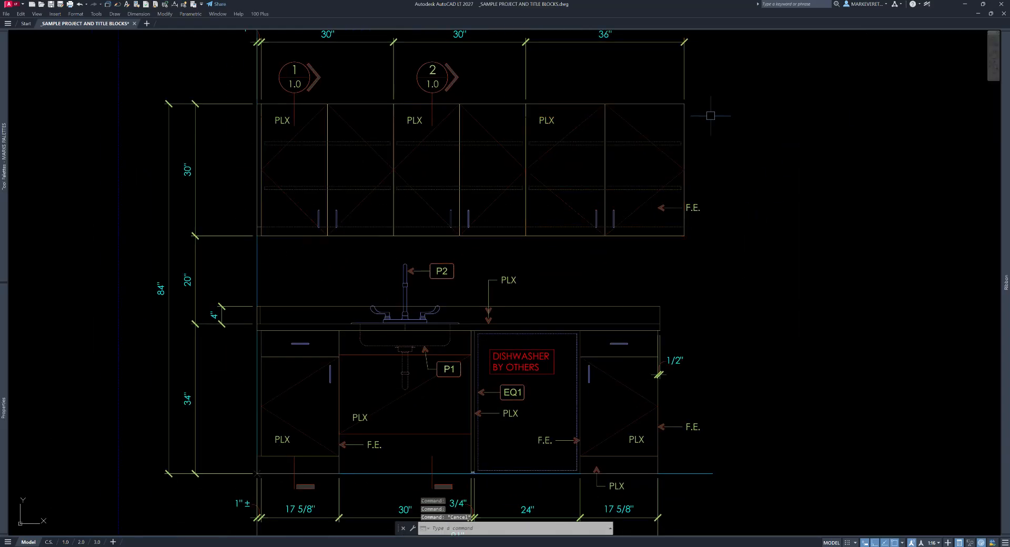
Undo the width change on the rightmost wall cabinet.
text(u)
key(Return)
key(Return)
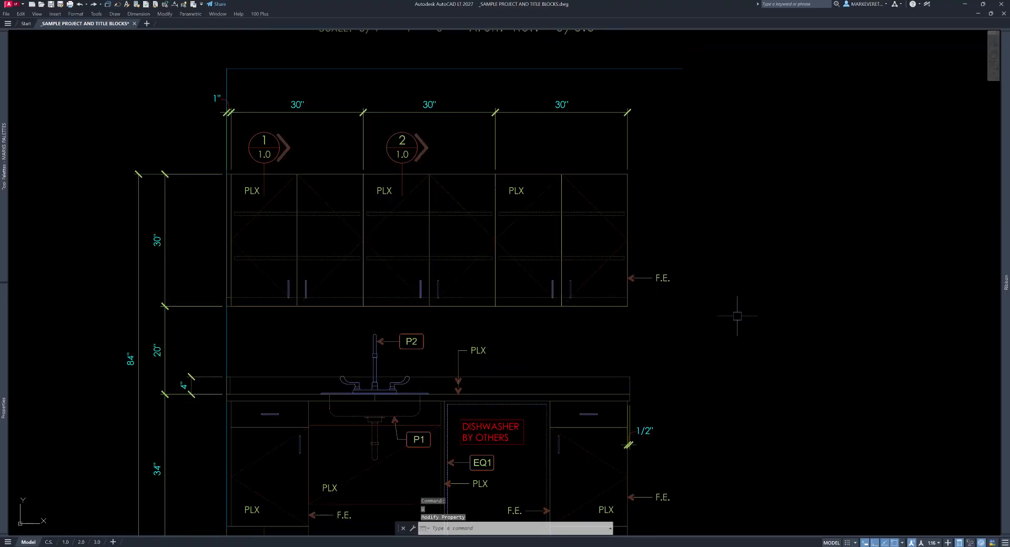
Select the three base cabinets and the three wall cabinets together and examine their shared block properties.
middle_drag(741, 343, 757, 210)
middle_drag(717, 320, 723, 312)
click(628, 321)
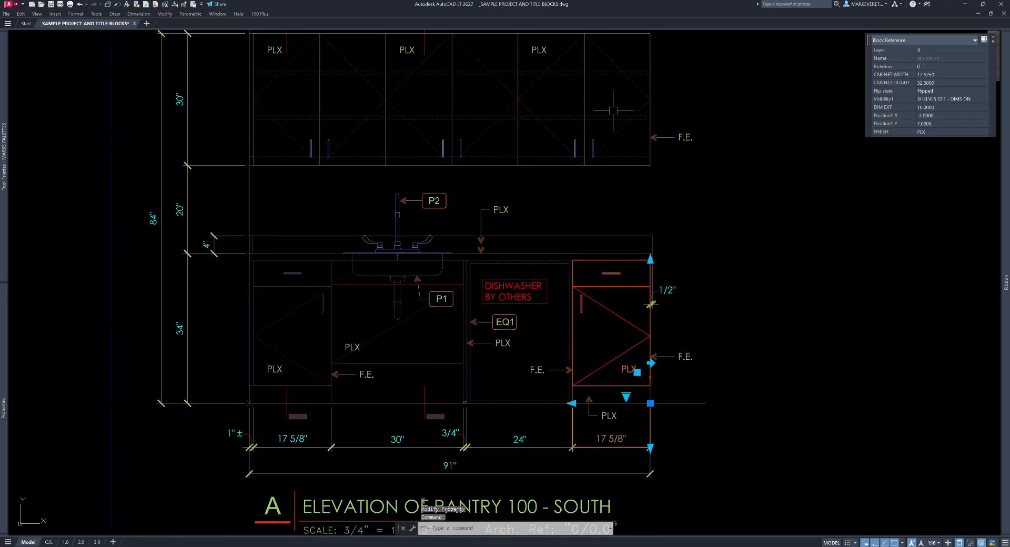
click(331, 362)
click(332, 308)
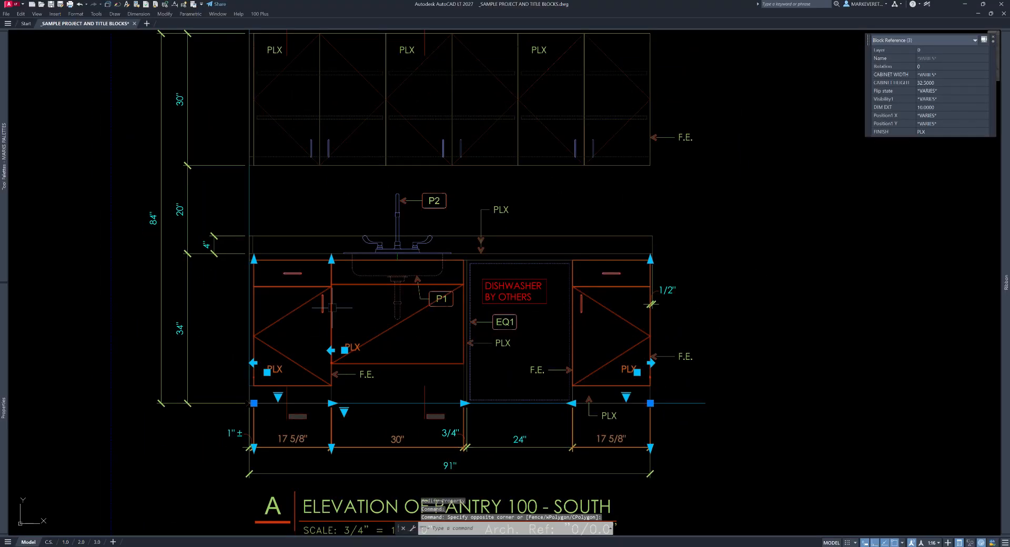
click(656, 171)
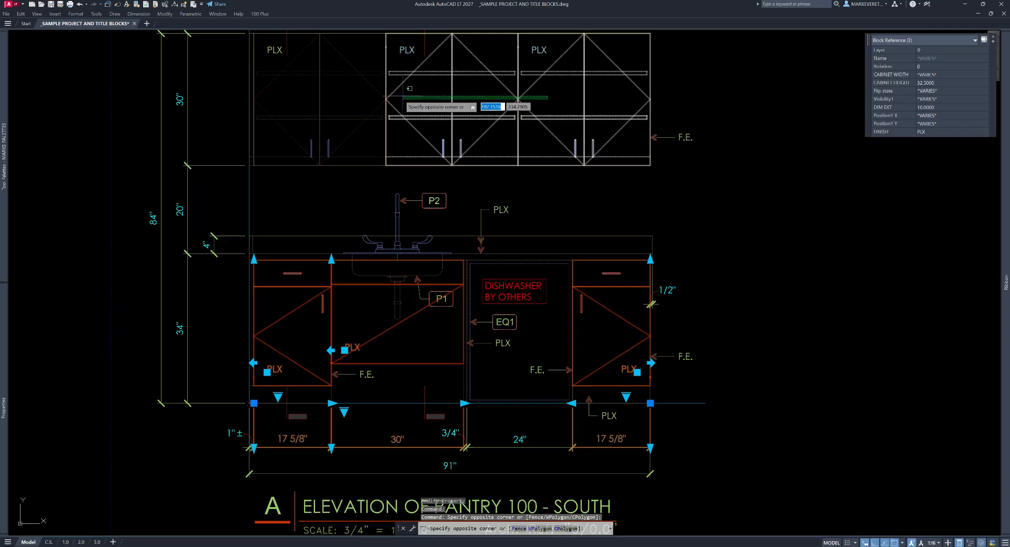
click(386, 98)
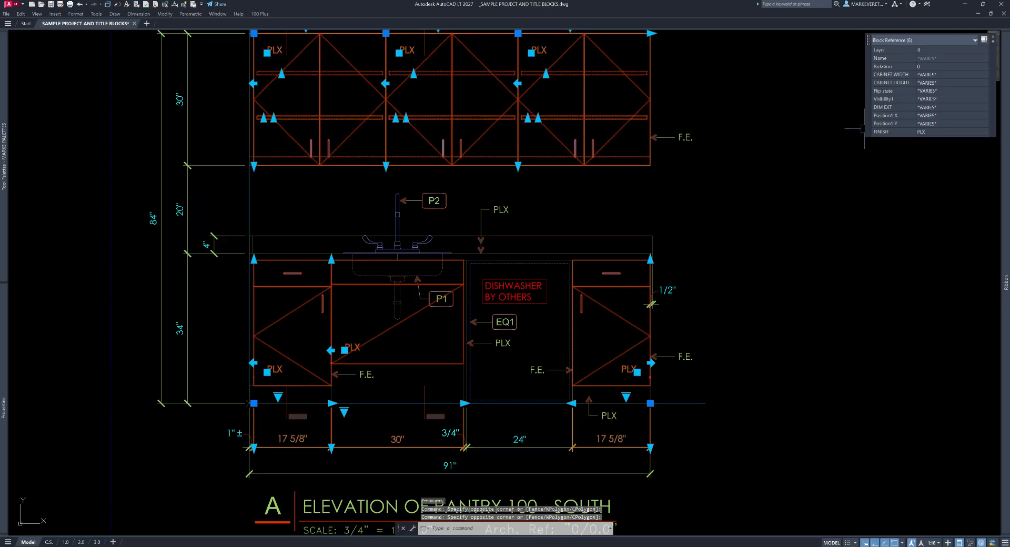
key(Escape)
key(Escape)
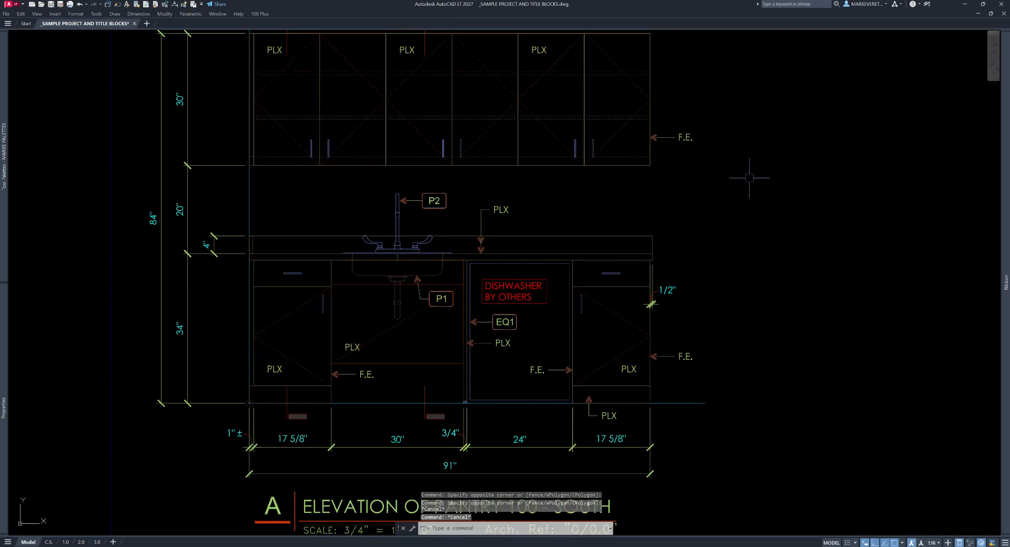
Select the in-wall blocking dimension block in vertical section 1 and examine its block heights and grips.
scroll(746, 180, down, 5)
scroll(215, 161, up, 2)
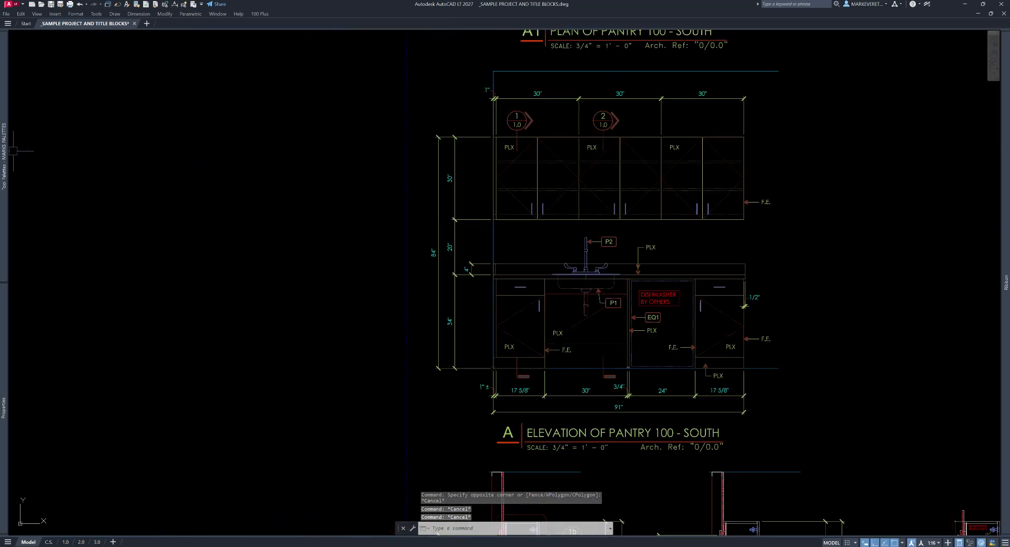
mouse_move(3, 158)
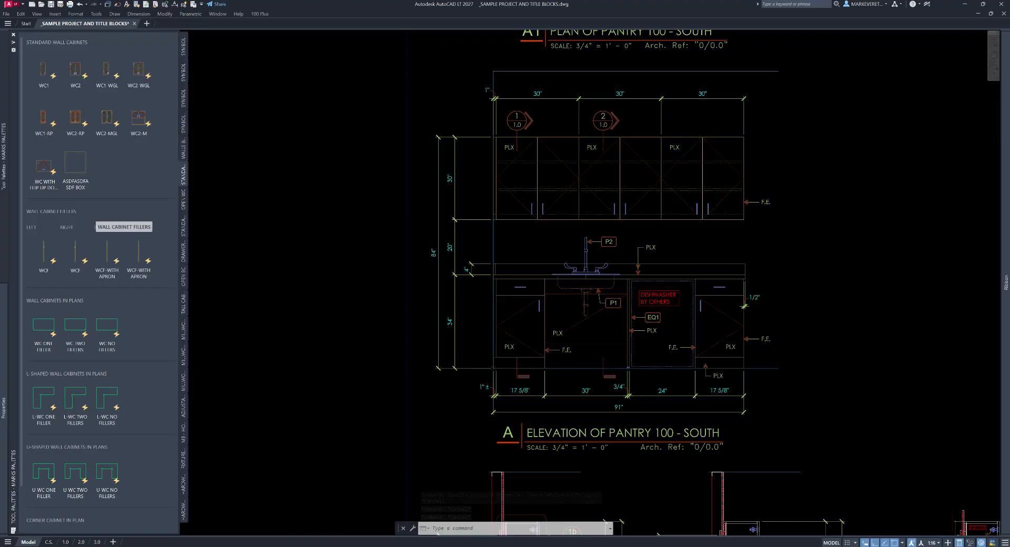
scroll(423, 237, down, 3)
scroll(687, 226, up, 1)
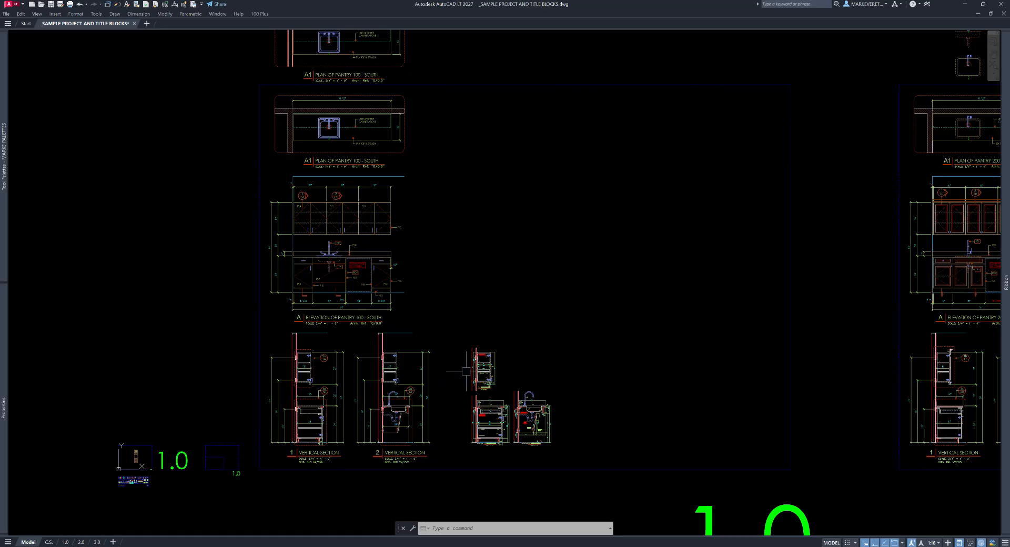
mouse_move(5, 260)
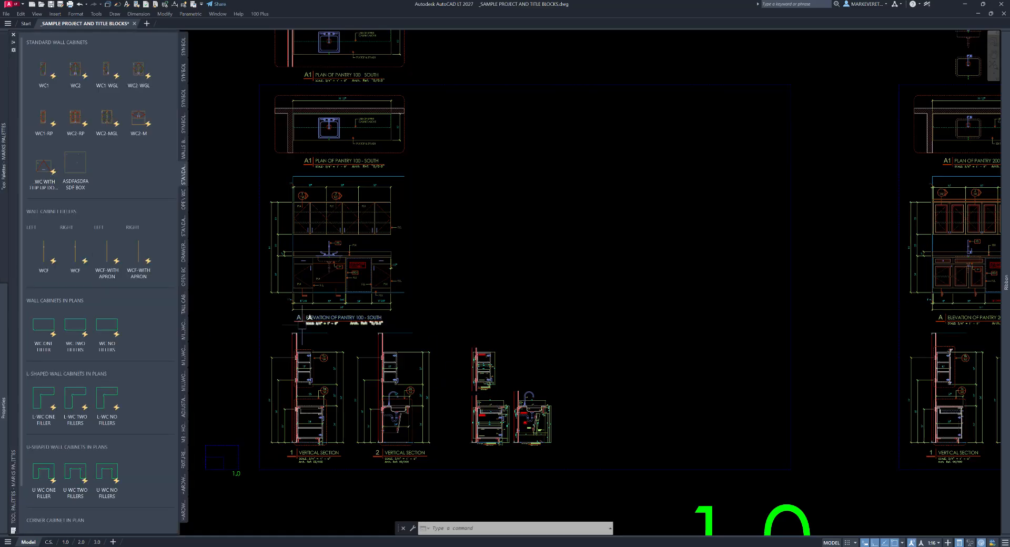
click(294, 368)
scroll(239, 478, up, 4)
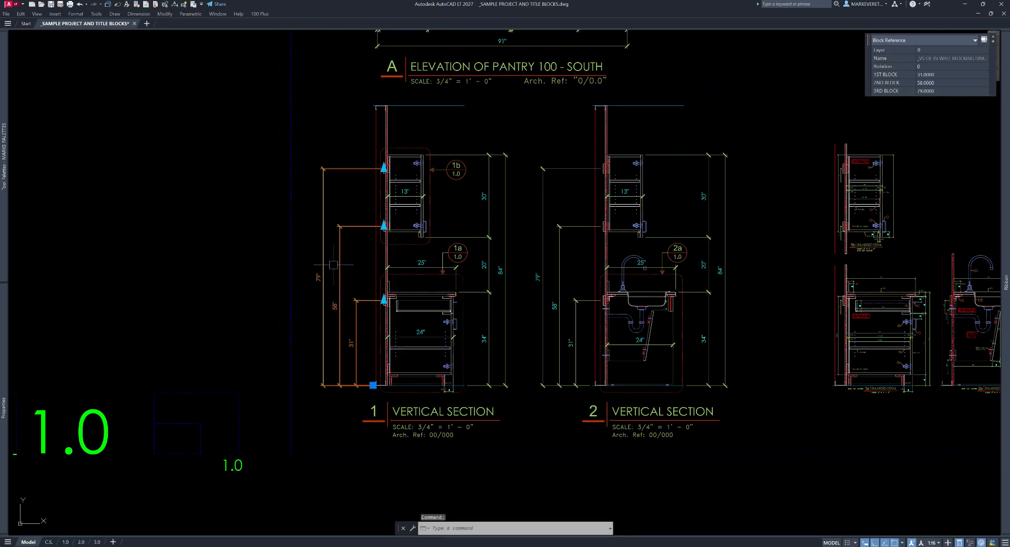
middle_drag(351, 226, 360, 267)
middle_drag(361, 200, 366, 217)
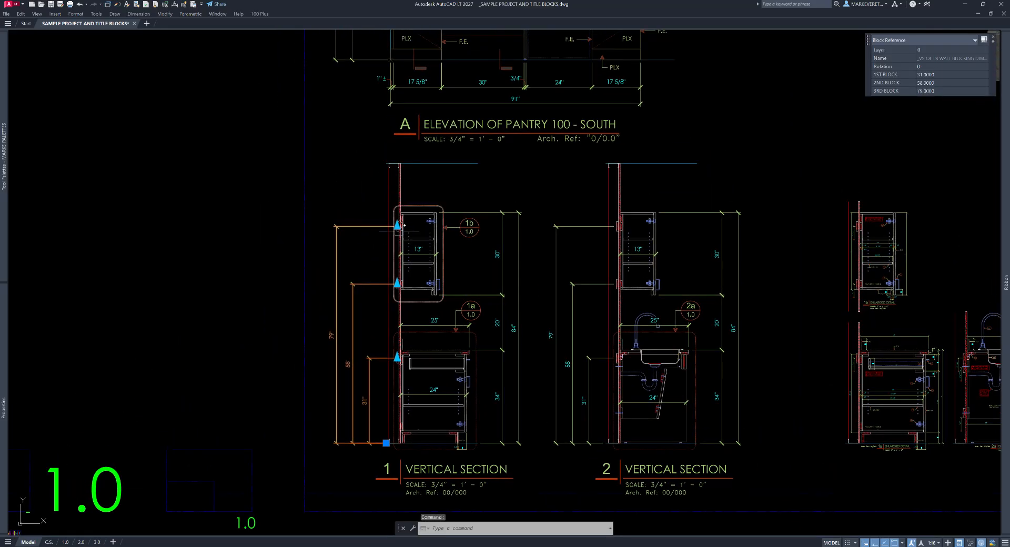
click(397, 225)
key(Escape)
middle_drag(388, 329, 334, 315)
key(Escape)
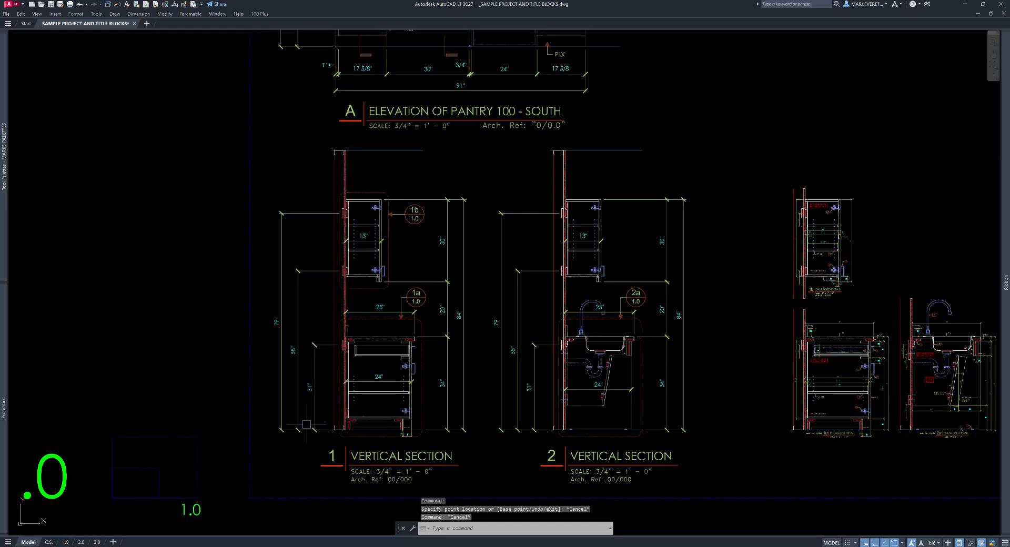
click(314, 263)
click(274, 254)
key(Escape)
Try to insert the in-wall blocking dimension block from the elevation dimensions tool palette.
mouse_move(6, 218)
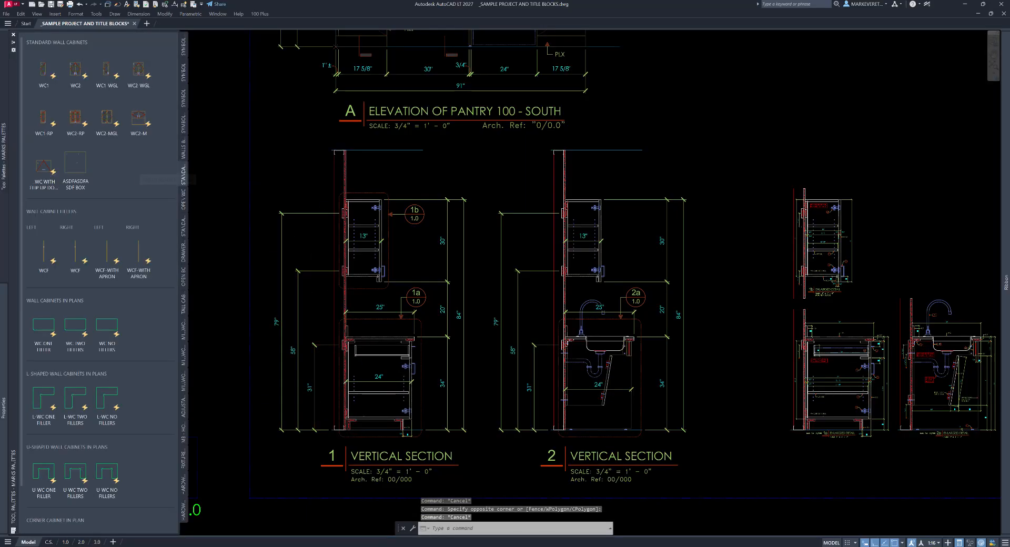
click(183, 99)
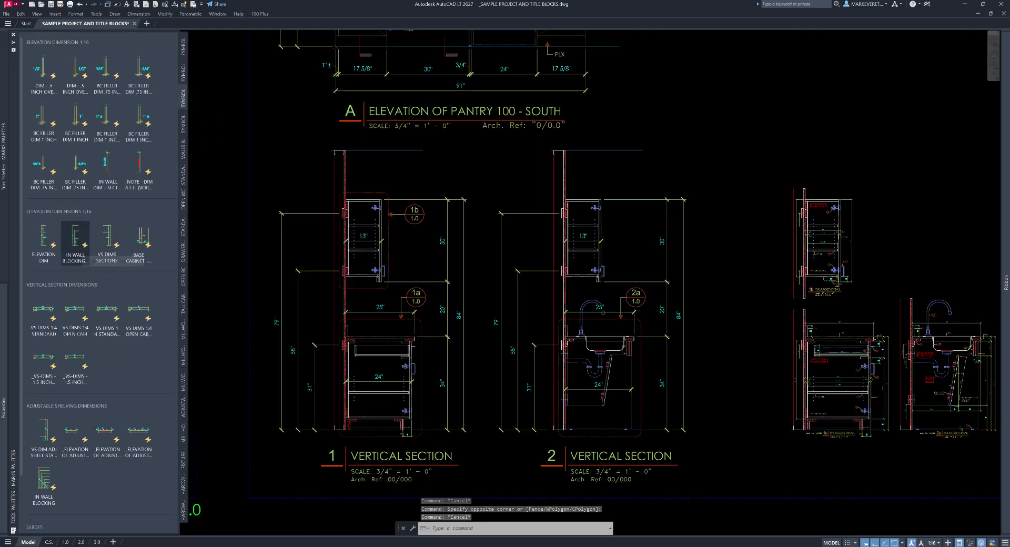
click(76, 241)
key(Escape)
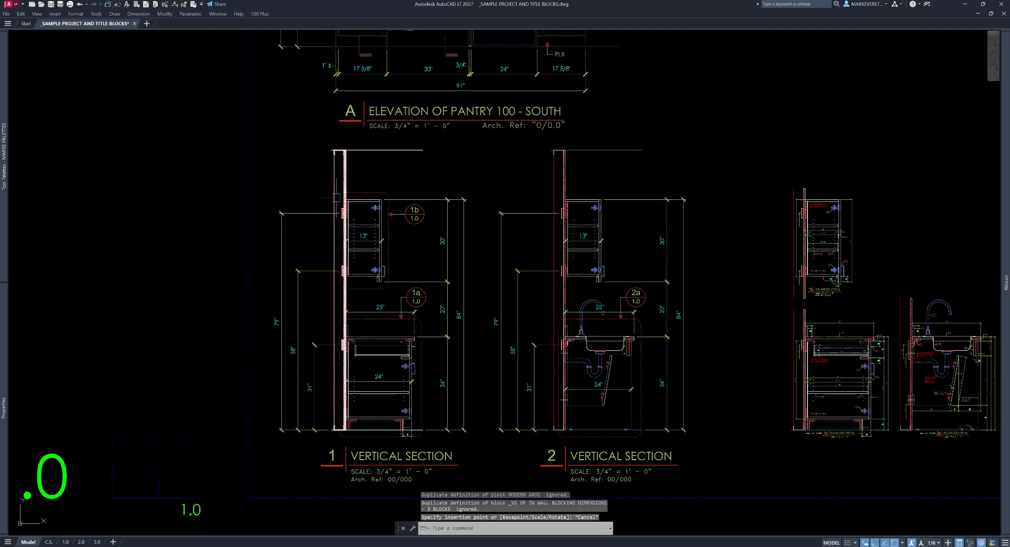
Select the cabinet height dimension block in vertical section 1 and examine its dimension and stretch properties.
middle_drag(385, 148, 297, 172)
click(324, 223)
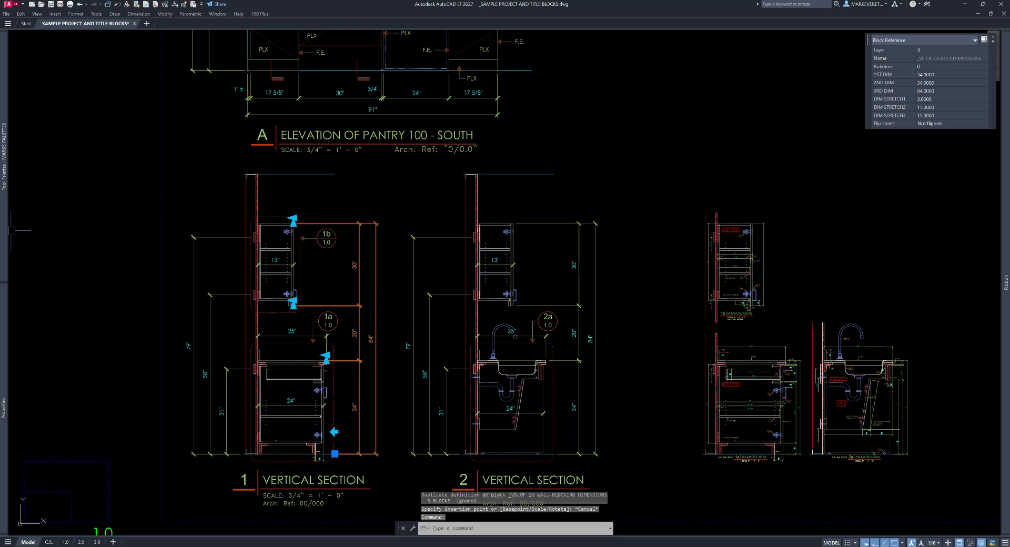
middle_drag(326, 238, 382, 143)
key(Escape)
click(383, 143)
click(385, 221)
key(Escape)
Examine the symbol palette's section marks, detail windows and reference tags alongside the pantry elevation and vertical sections.
mouse_move(5, 221)
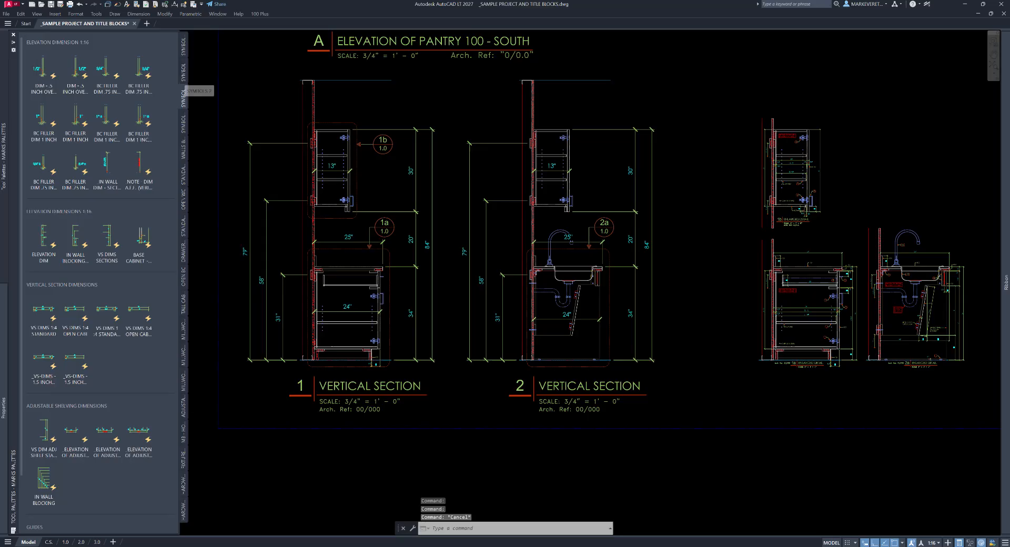
click(183, 72)
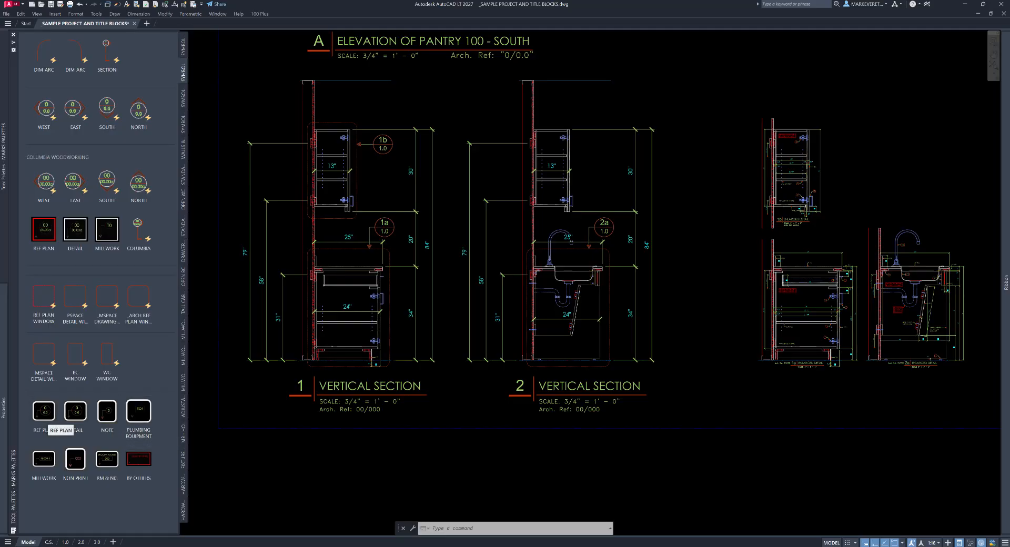
click(45, 411)
scroll(483, 450, down, 6)
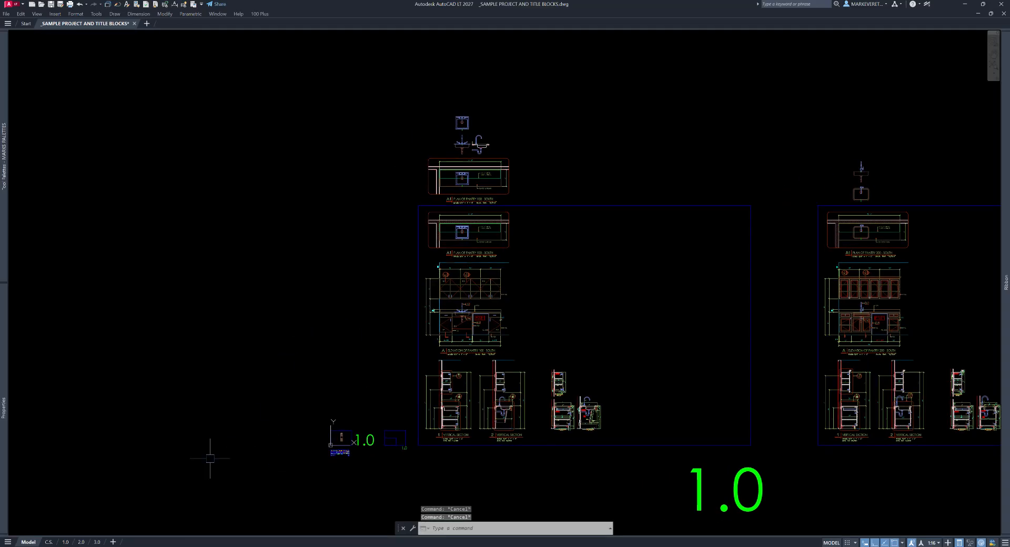
mouse_move(4, 273)
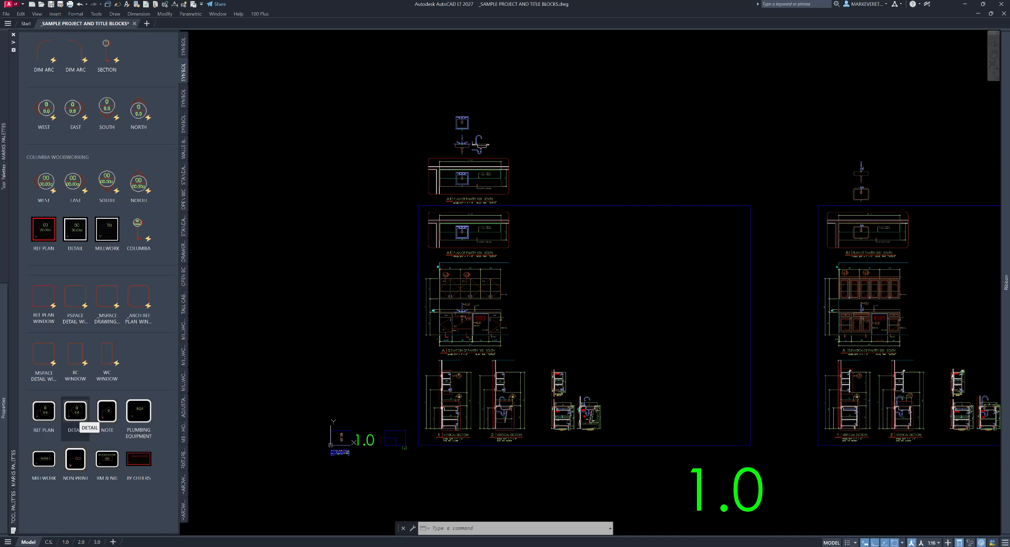
scroll(470, 310, up, 6)
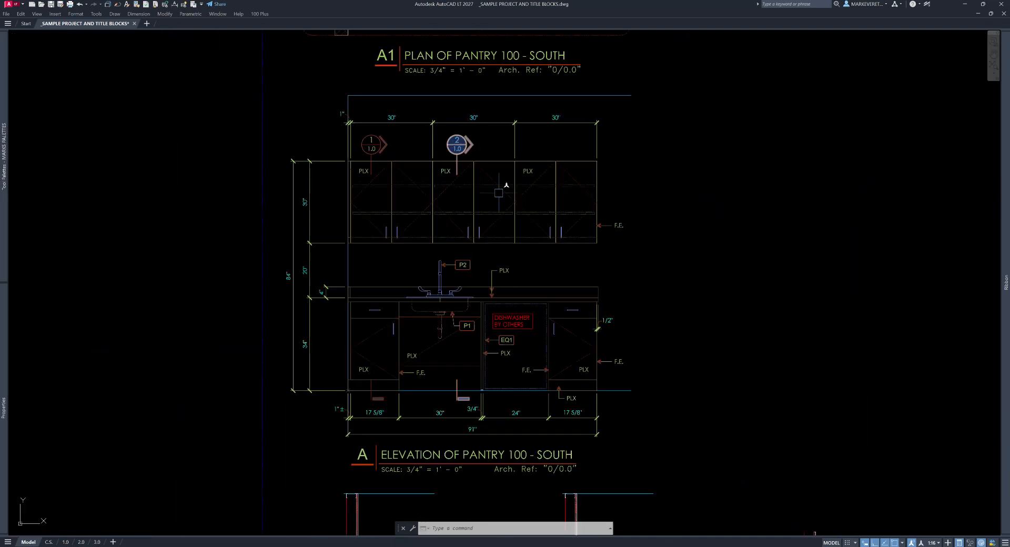
scroll(521, 163, down, 6)
scroll(649, 286, up, 6)
middle_drag(380, 309, 739, 245)
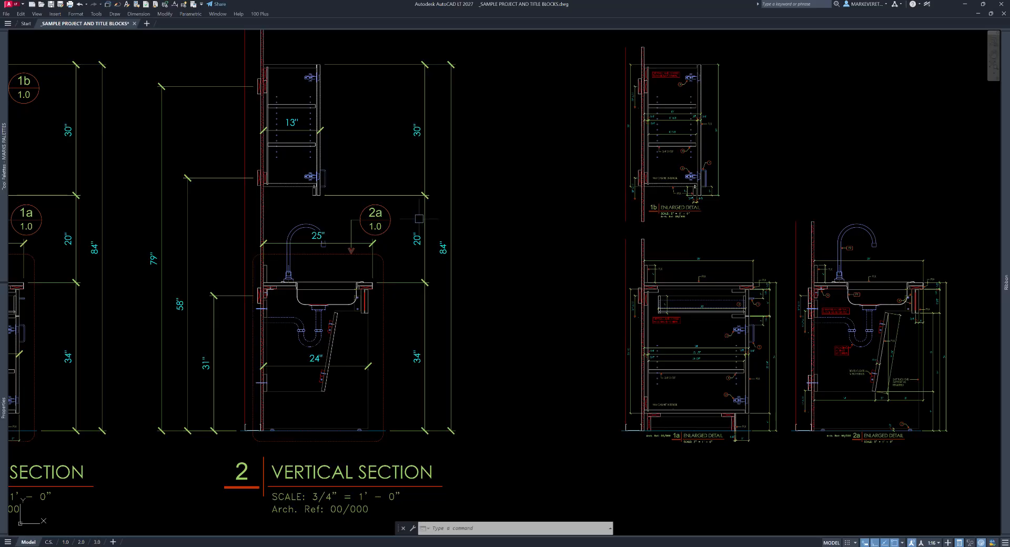
Examine enlarged details 1b and 1c on layout 2.0 and return to model space.
click(81, 542)
scroll(430, 188, up, 6)
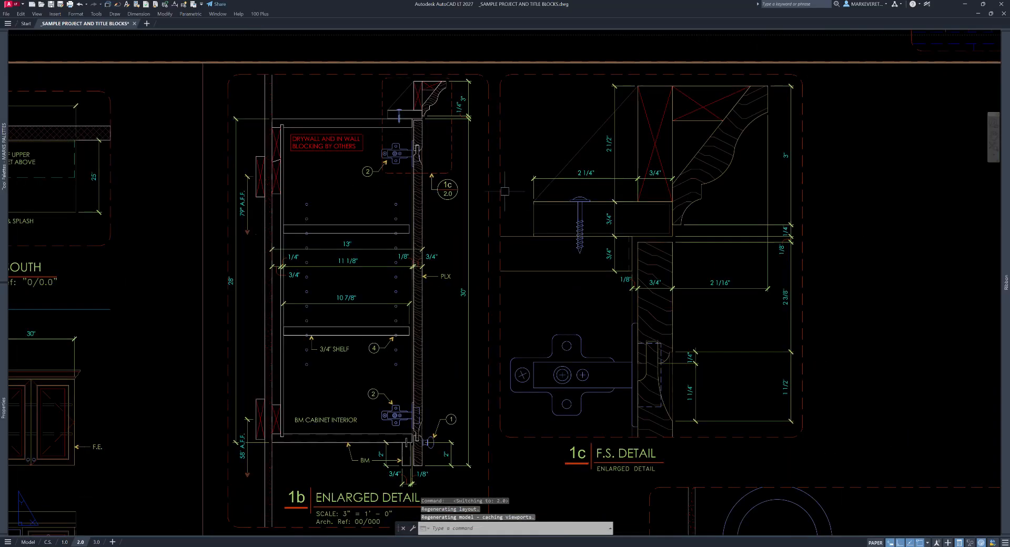
scroll(427, 183, down, 4)
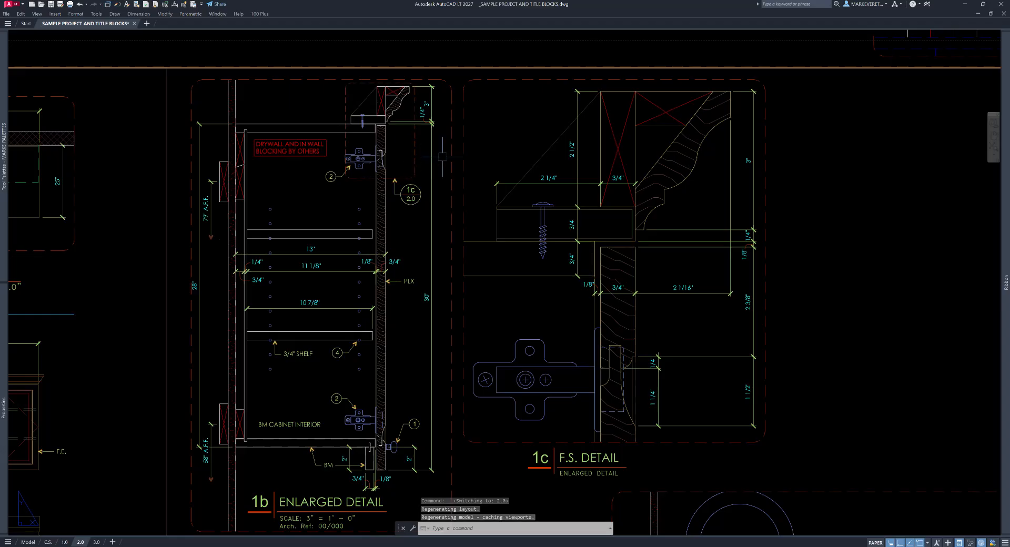
scroll(424, 157, down, 4)
scroll(426, 144, up, 2)
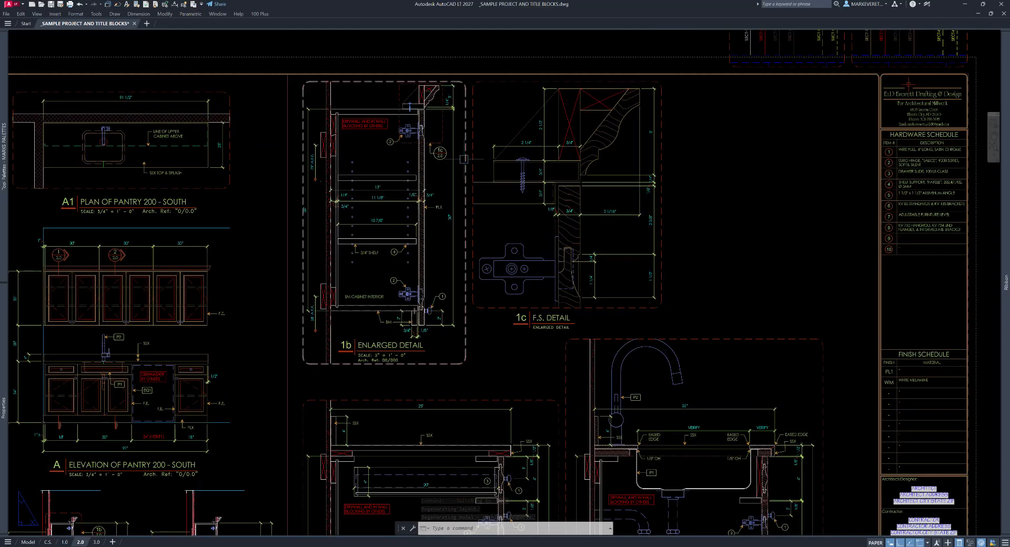
key(Escape)
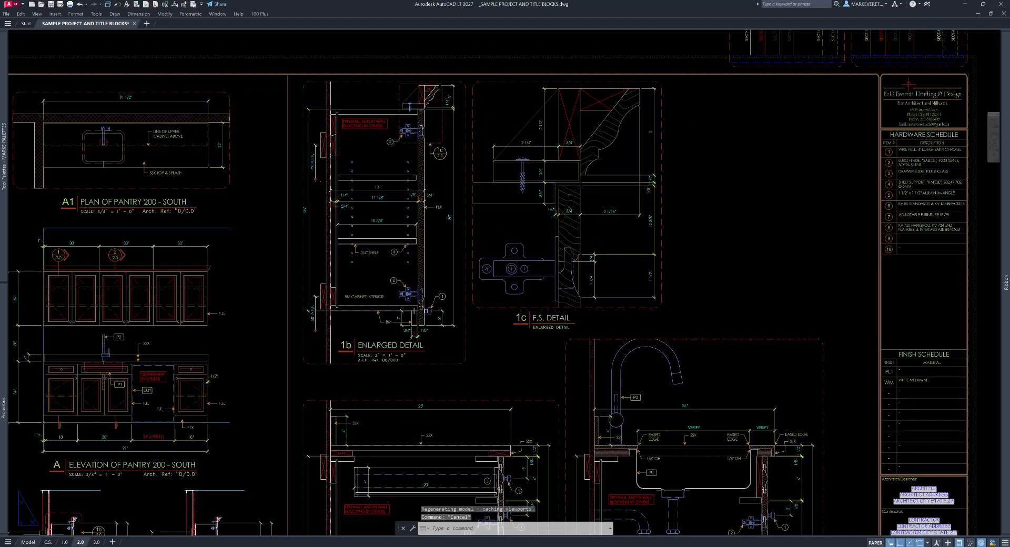
click(28, 542)
Browse the tool palettes from the cabinet blocks through open base cabinets to both millwork block collections.
mouse_move(3, 409)
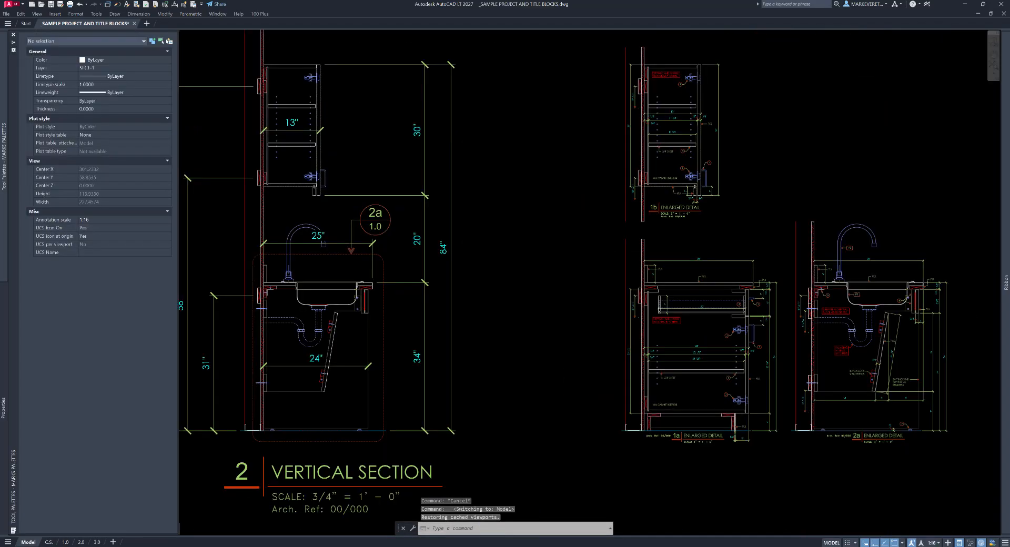
mouse_move(4, 156)
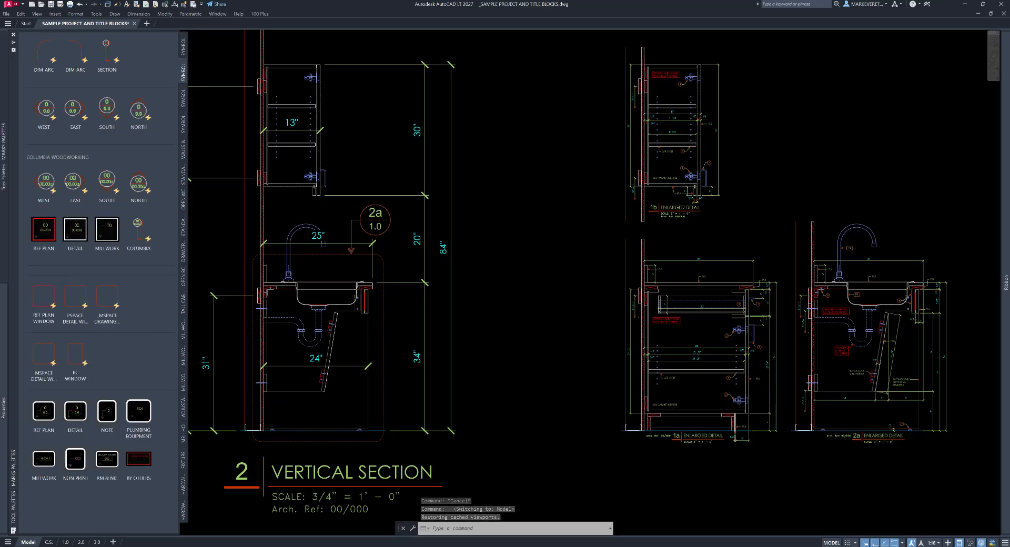
click(184, 229)
click(183, 253)
click(183, 277)
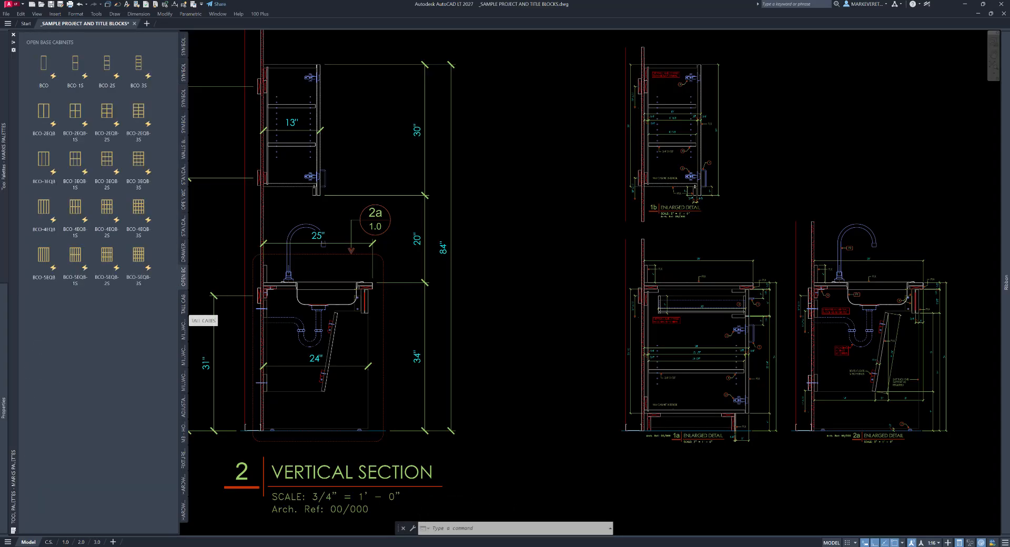
click(183, 330)
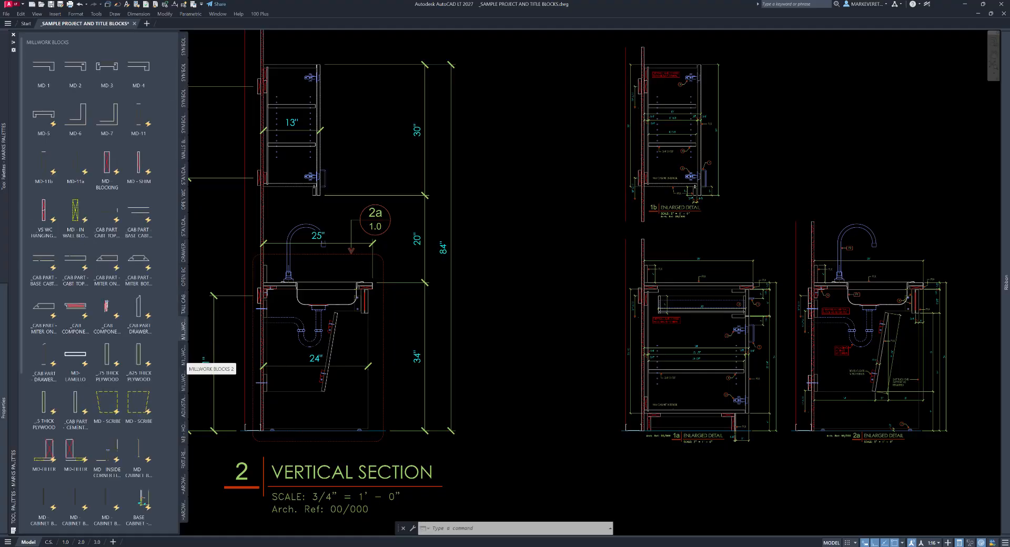
click(183, 355)
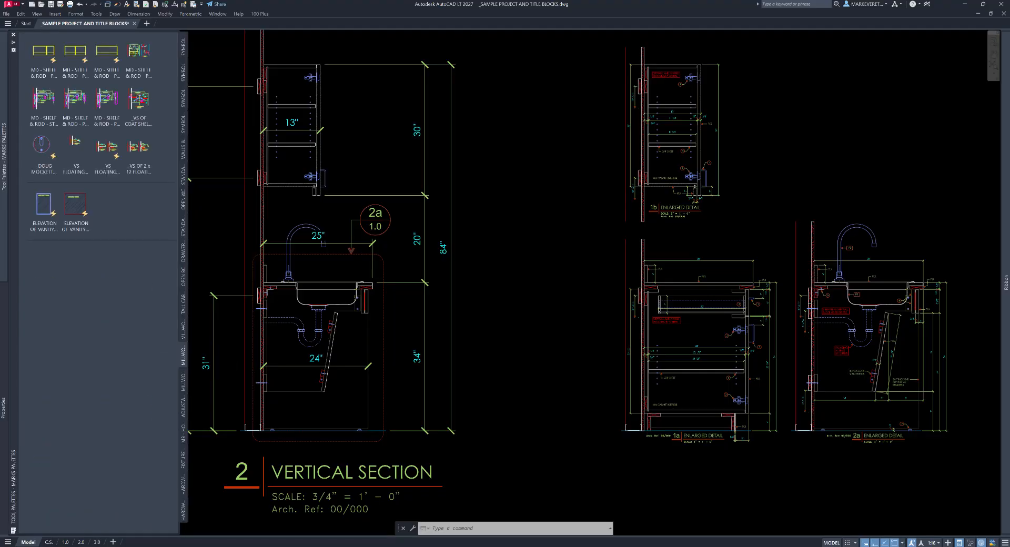
Select the wall block behind the sink cabinet in enlarged detail 2a and examine its dynamic properties.
mouse_move(4, 408)
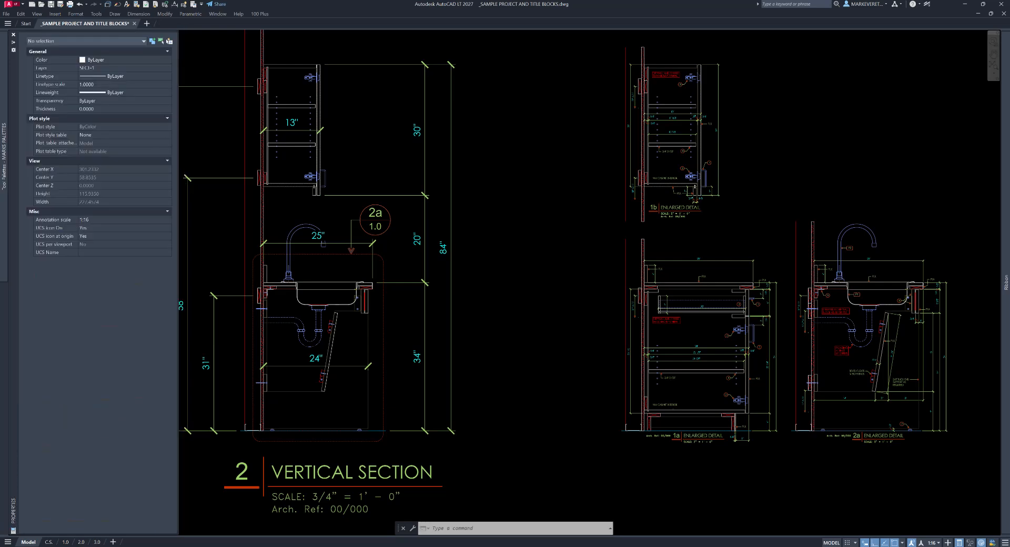
click(803, 252)
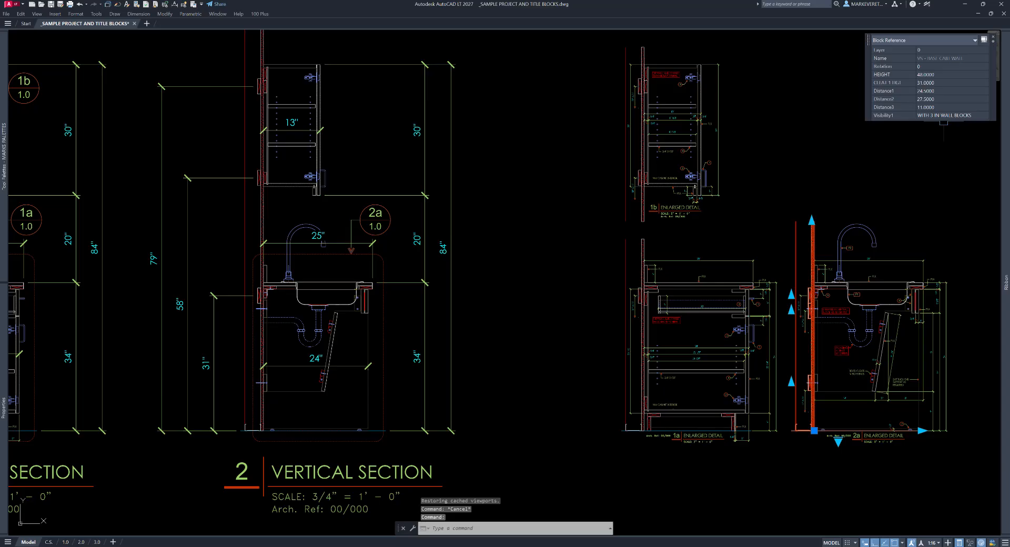
key(Escape)
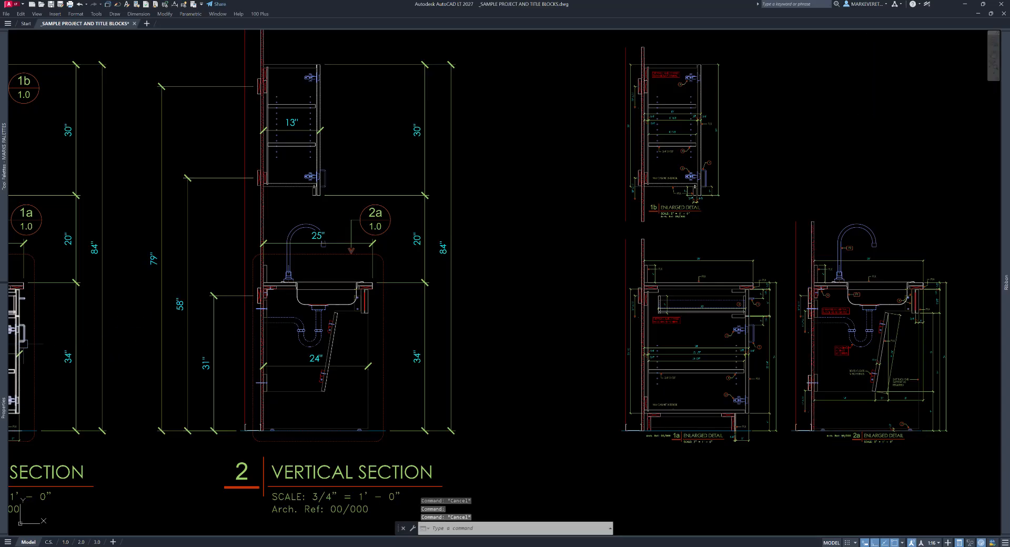
Select the wall cabinet block in vertical section 2 and compare its custom parameters in Quick Properties and full Properties.
mouse_move(3, 407)
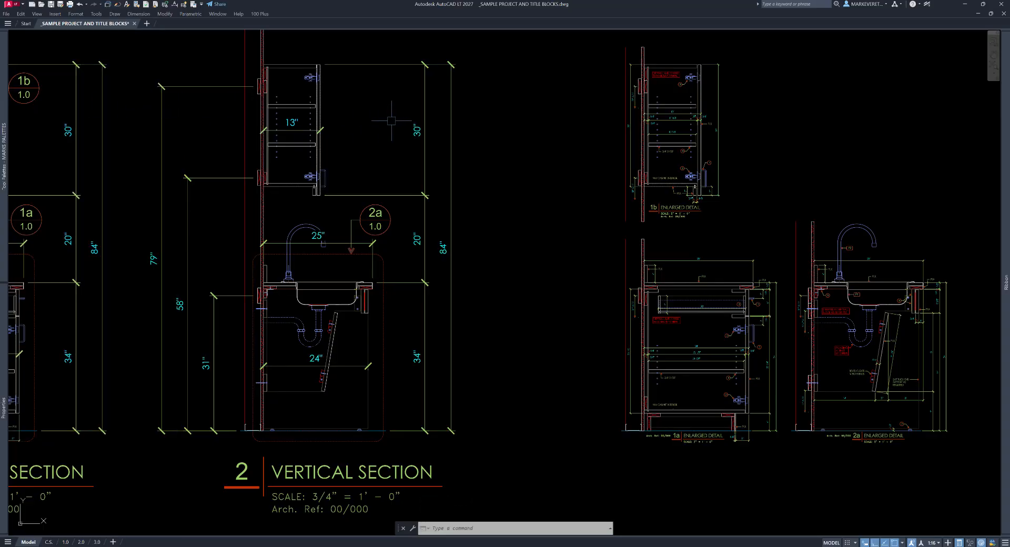
click(318, 90)
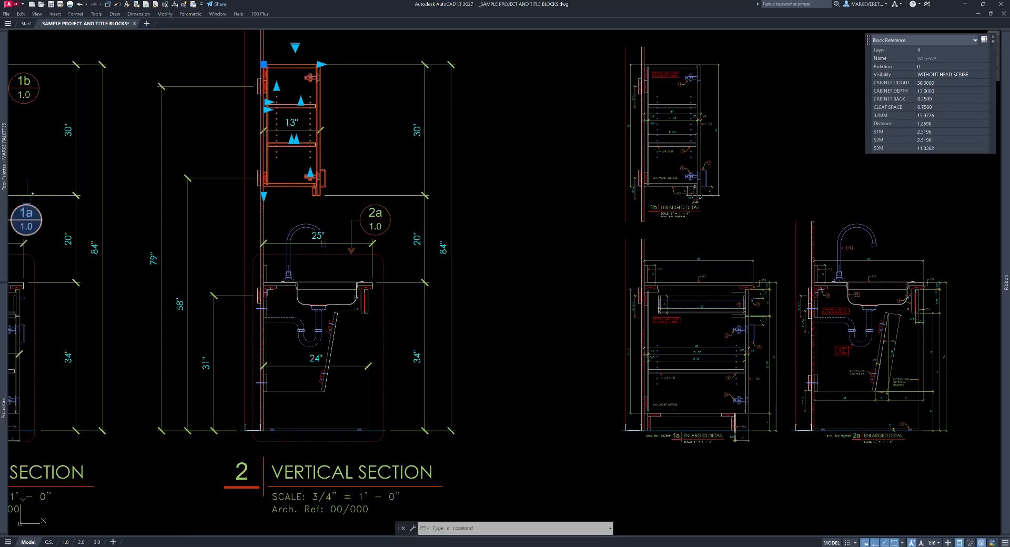
mouse_move(4, 193)
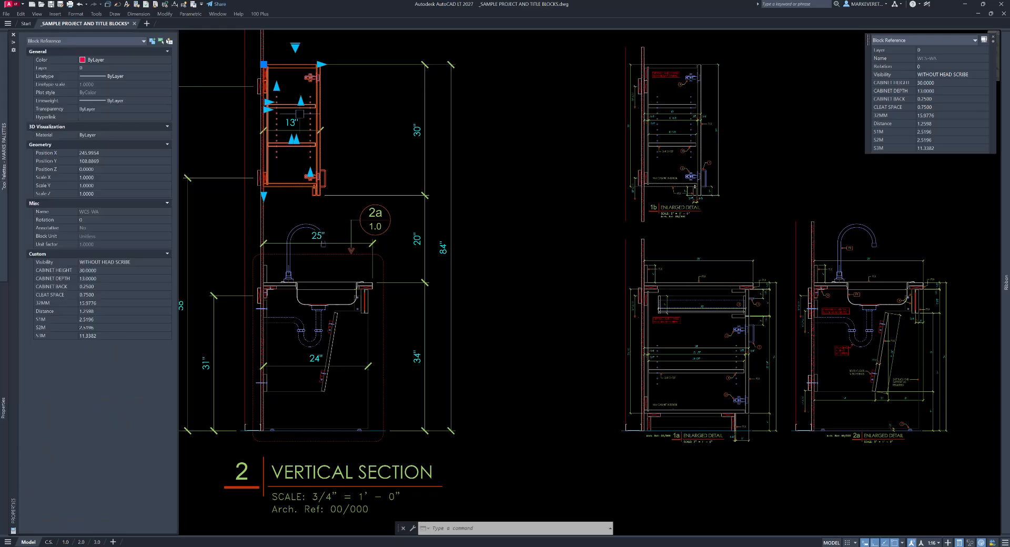
key(Escape)
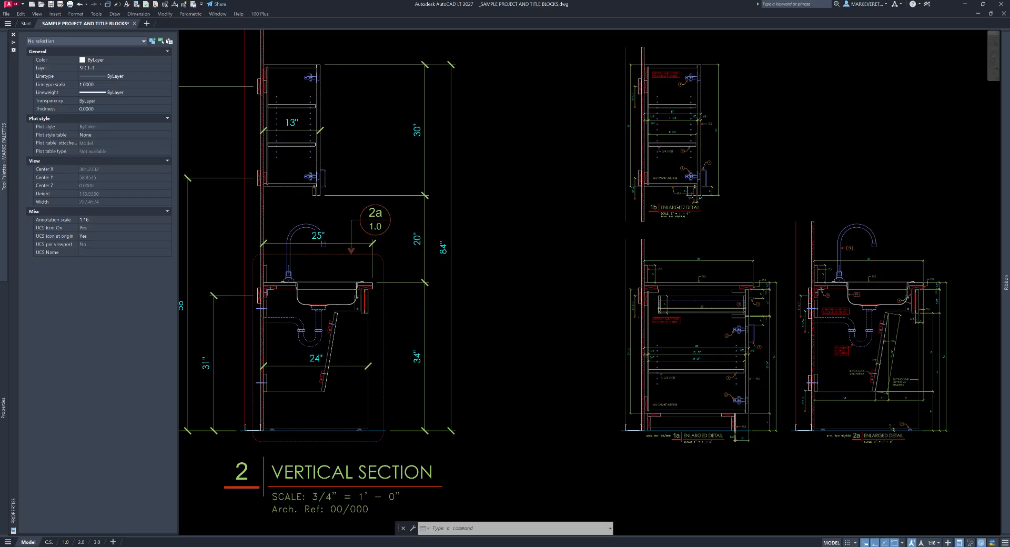
scroll(479, 241, down, 3)
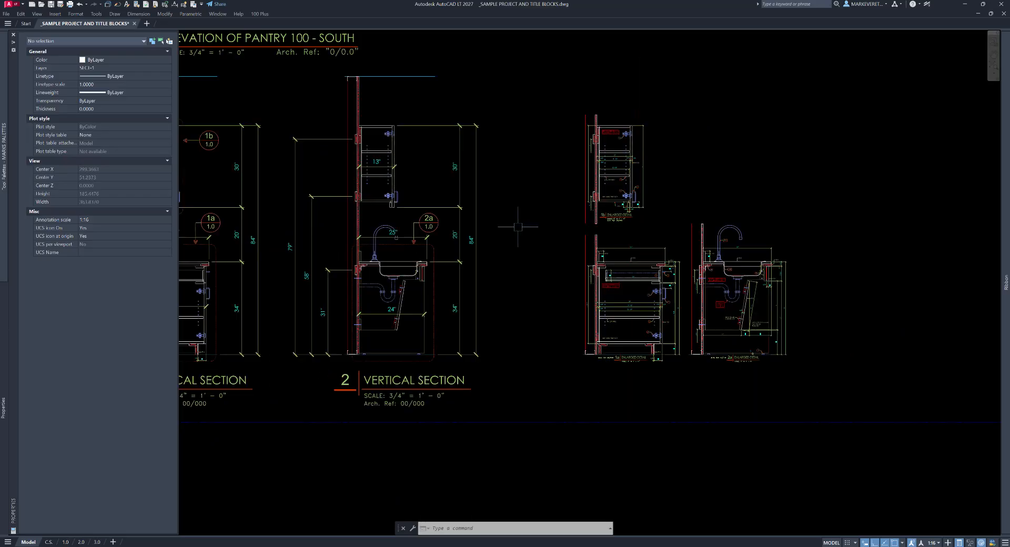
middle_drag(300, 226, 285, 257)
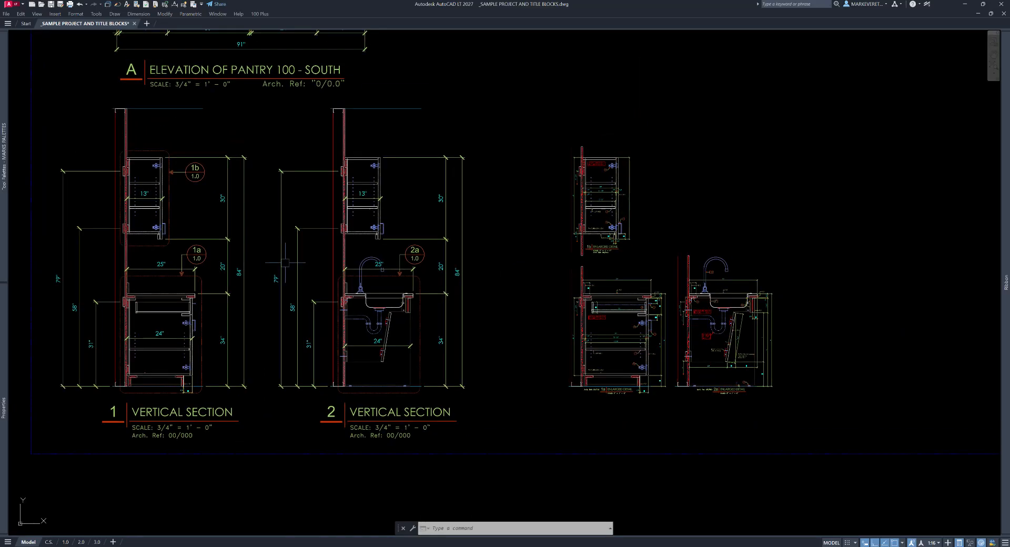
Select the drawing title blocks below vertical sections 1 and 2, look at their properties and clear the selection.
scroll(624, 292, down, 6)
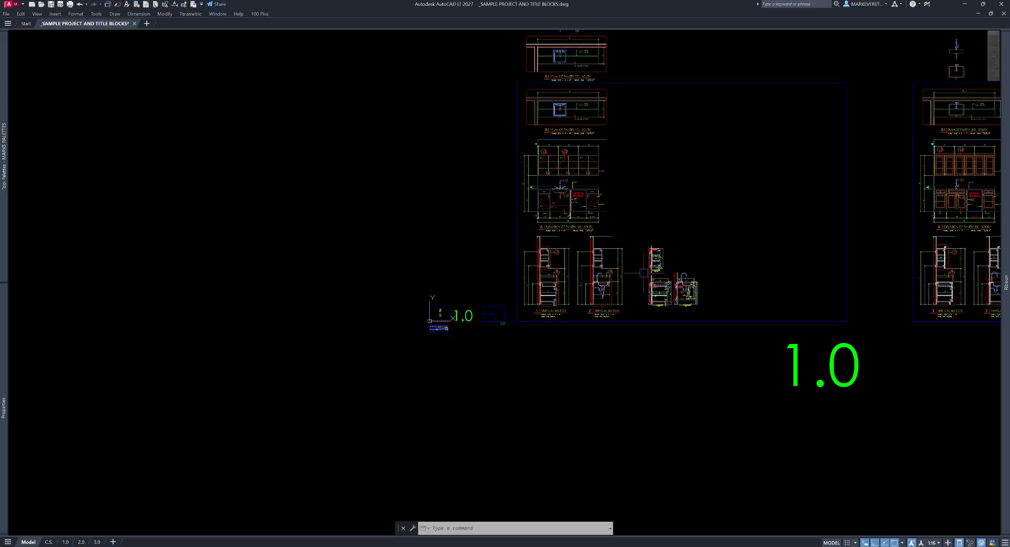
scroll(399, 390, up, 4)
click(368, 387)
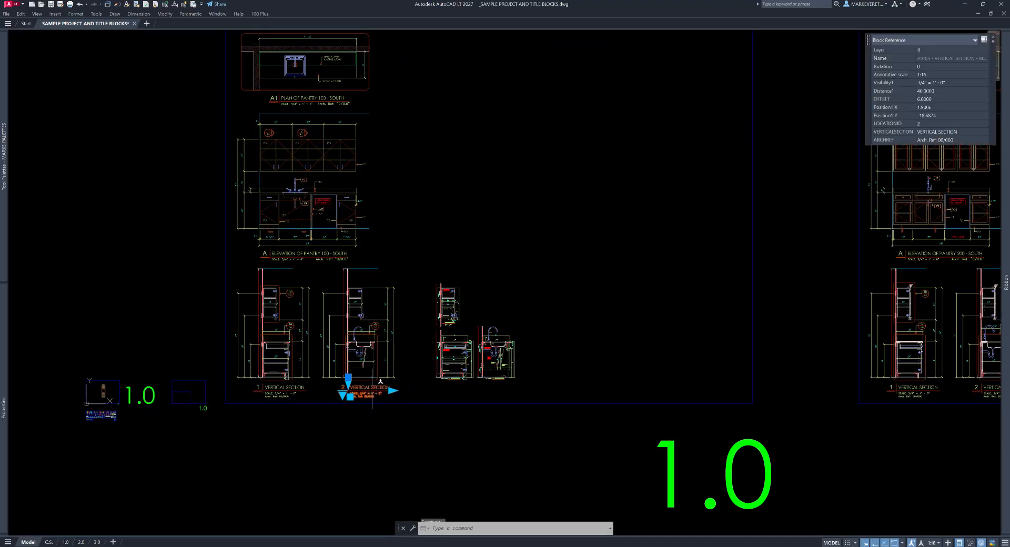
click(284, 388)
middle_drag(790, 333, 568, 332)
key(Escape)
Select the model space border block of sheet 1.0 and examine its extent and block properties.
click(459, 351)
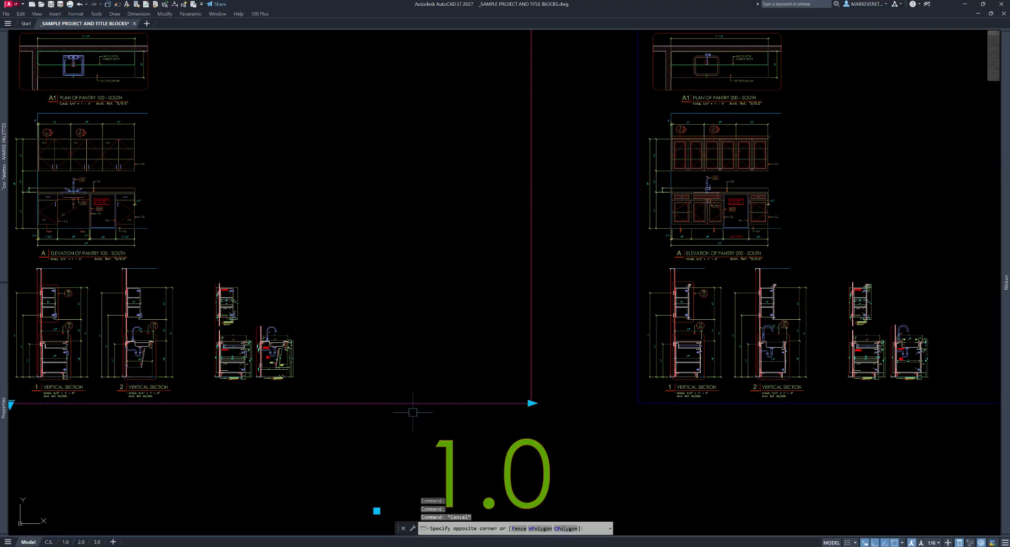
click(413, 411)
scroll(541, 336, down, 2)
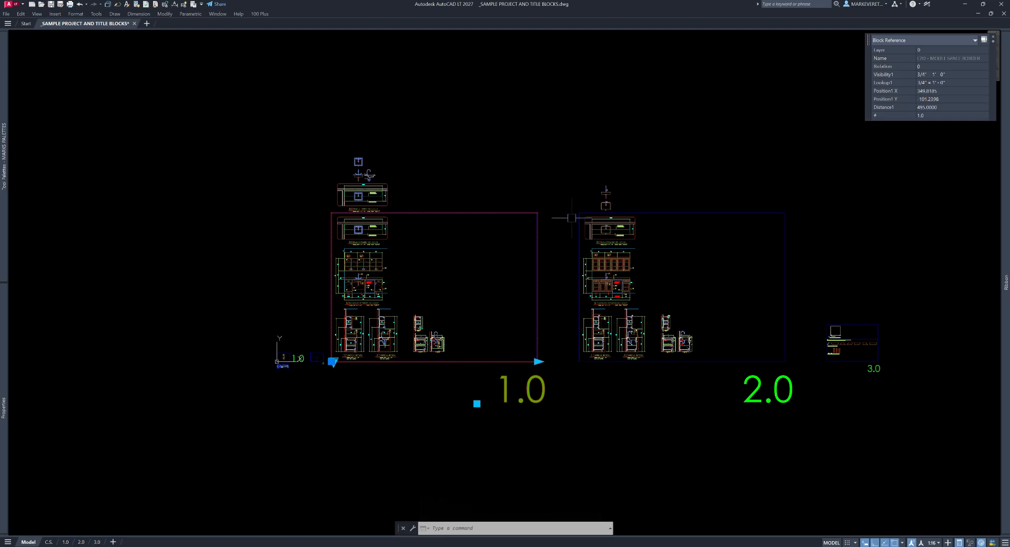
key(Escape)
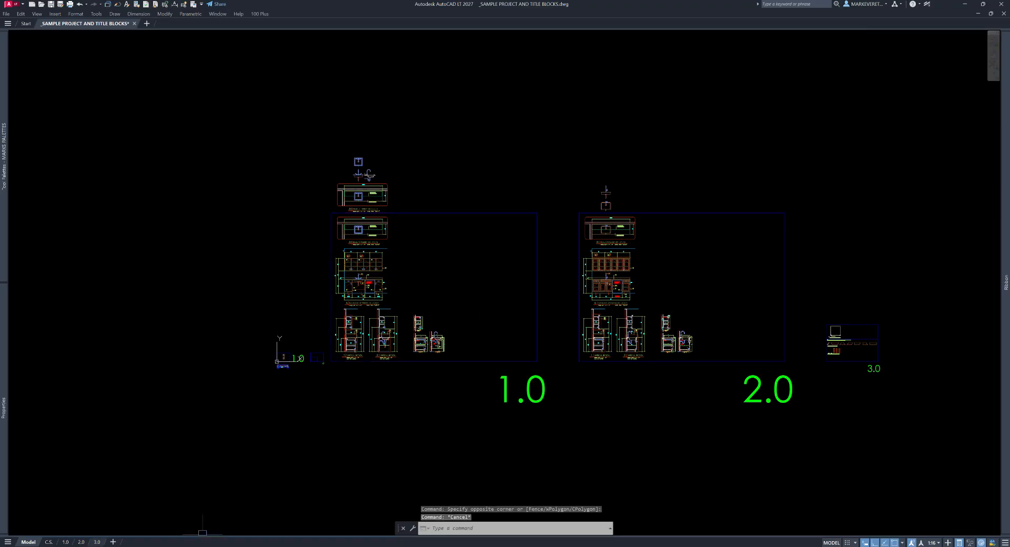
View the complete sheet on layout 1.0 and return to model space.
click(65, 541)
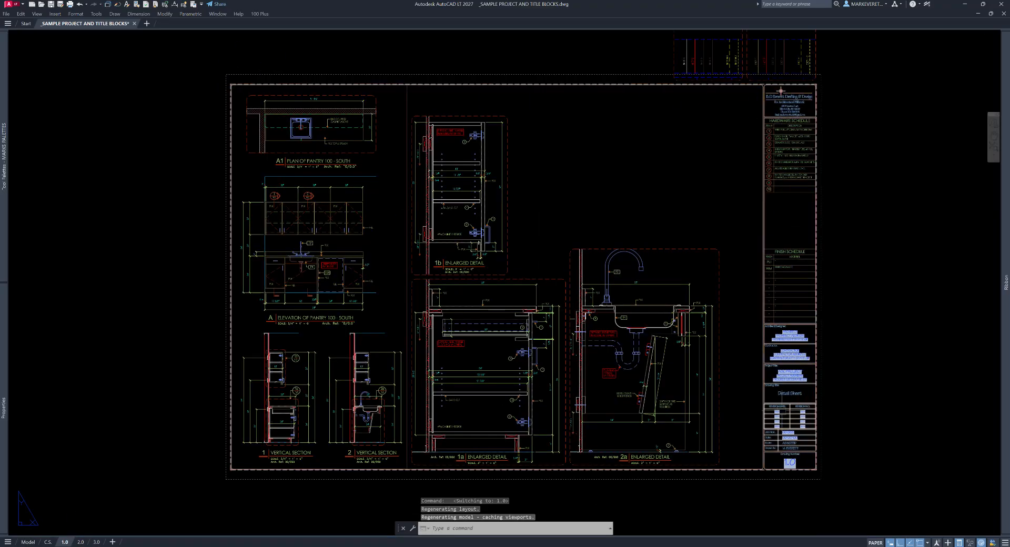
key(Escape)
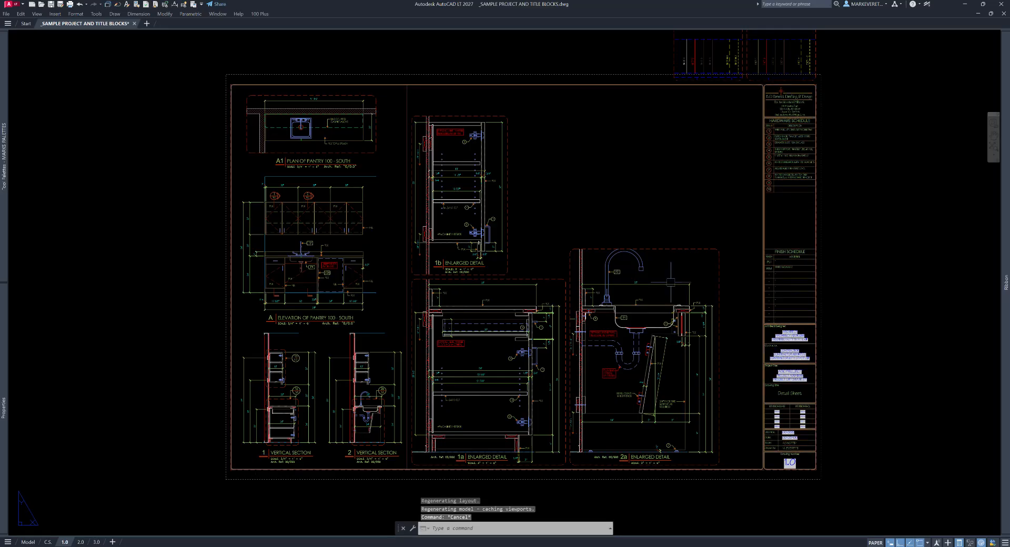
key(Escape)
click(28, 542)
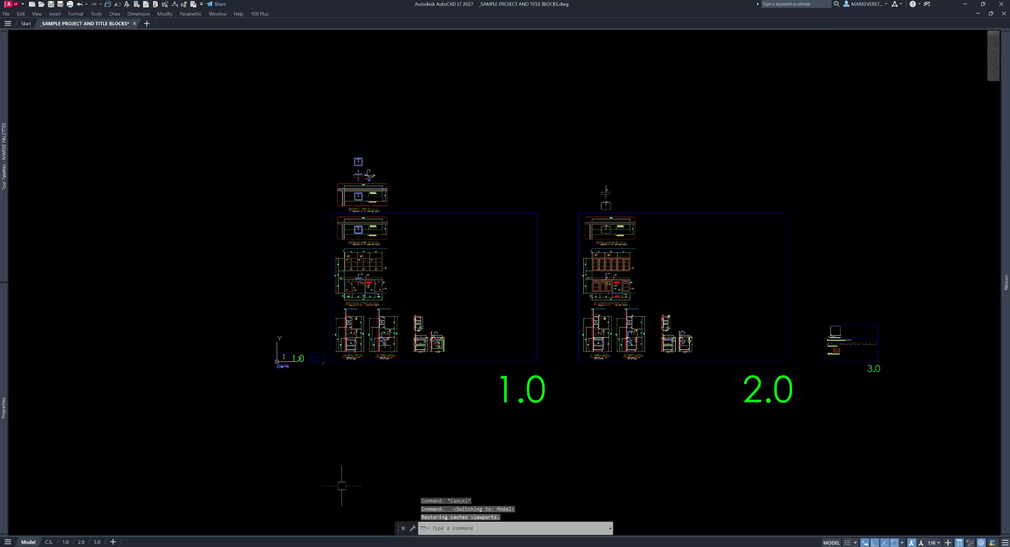
Select the sheet 1.0 border block, view its list of available drawing scales and close it without choosing another scale.
drag(506, 338, 480, 402)
scroll(315, 357, up, 9)
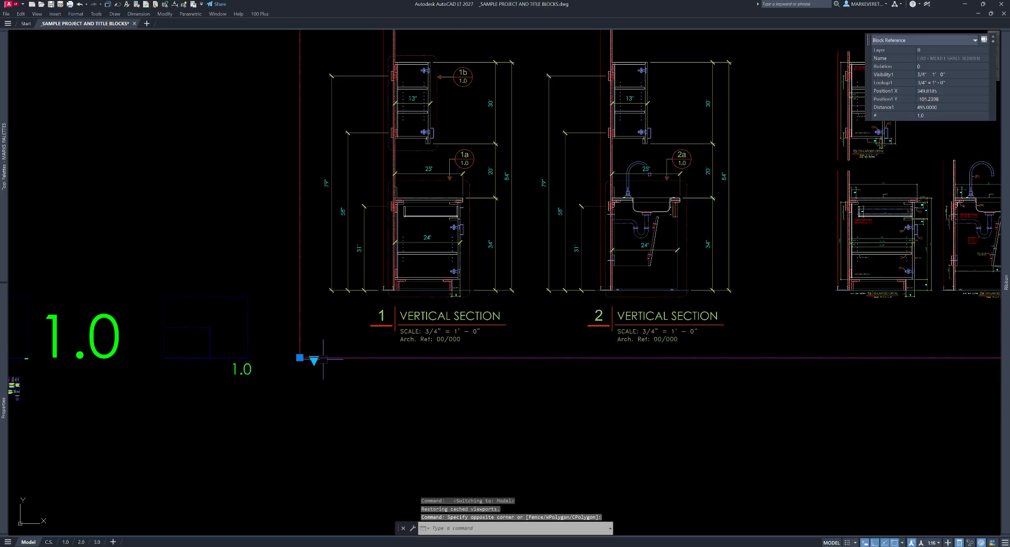
click(314, 359)
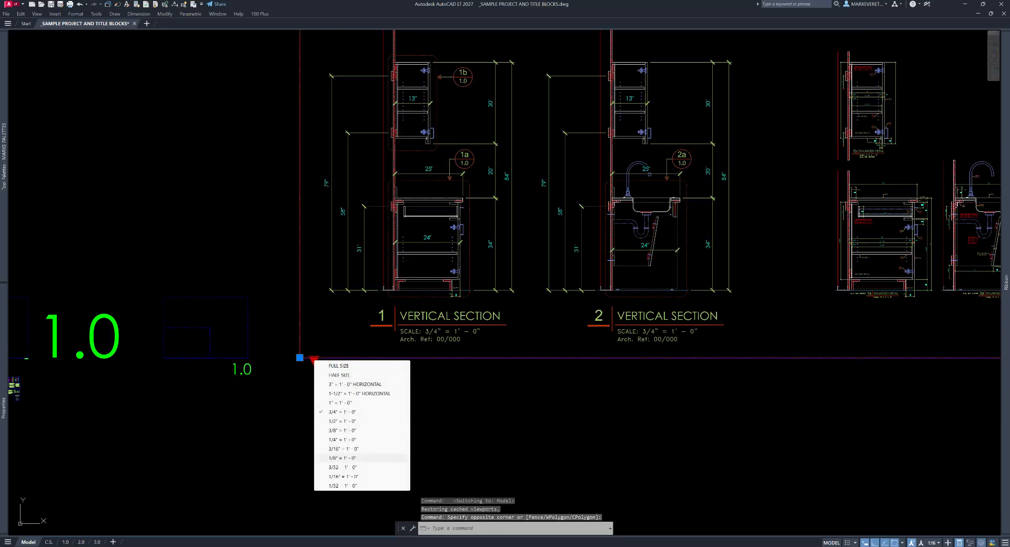
key(Escape)
scroll(384, 374, down, 4)
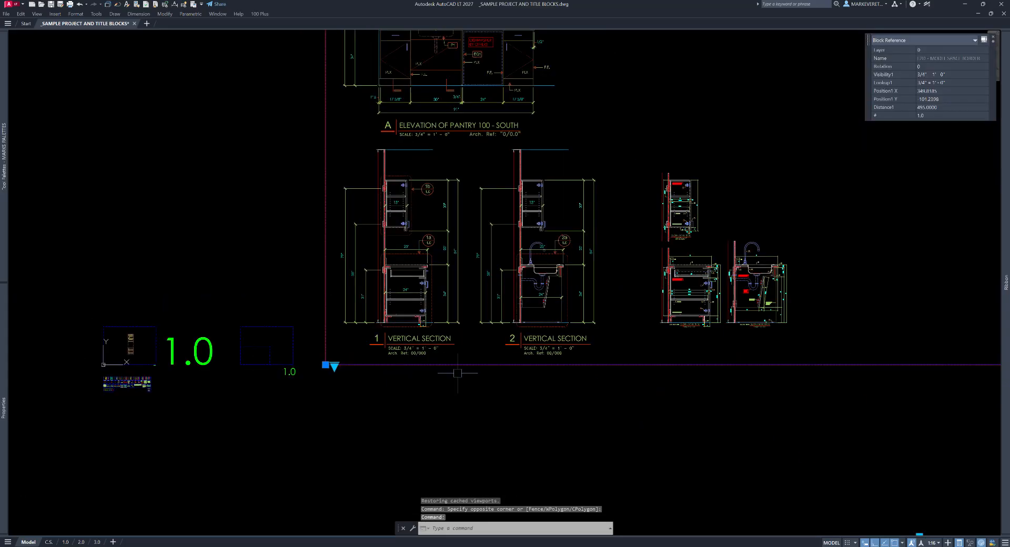
middle_drag(776, 354, 654, 357)
middle_drag(526, 363, 370, 363)
key(Escape)
Examine the complete sheet on layout 2.0 and return to model space to view the sheet borders together.
click(800, 358)
key(Escape)
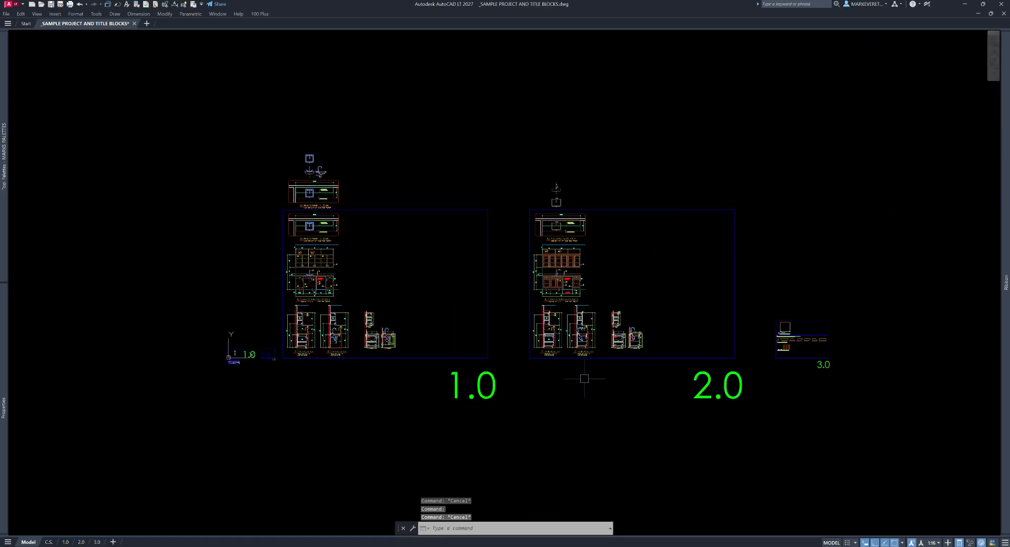
click(80, 541)
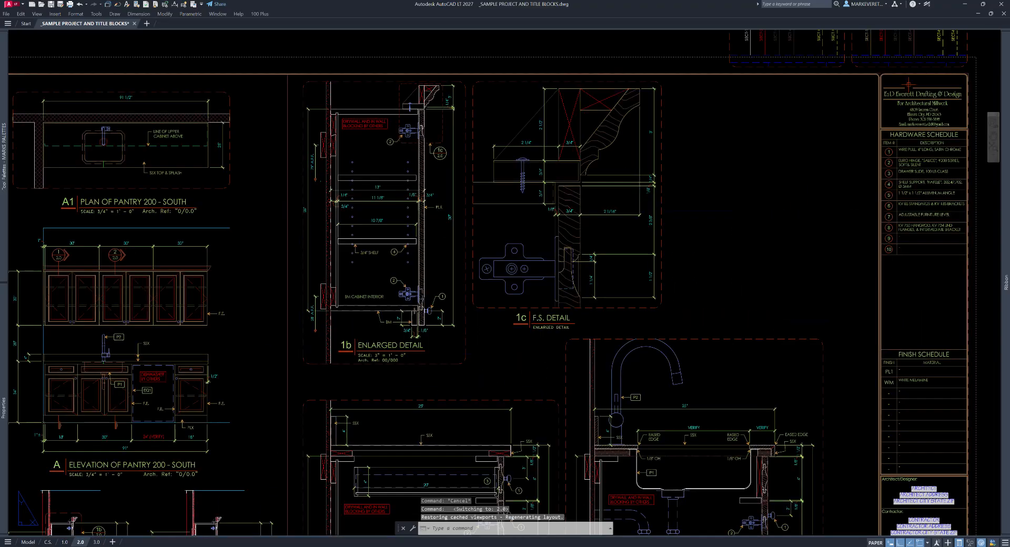
scroll(561, 227, down, 4)
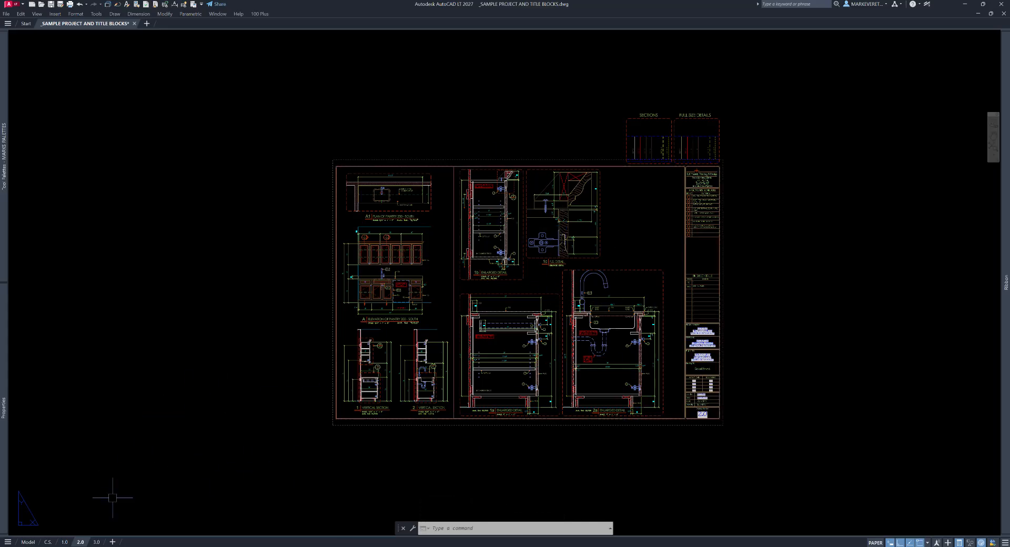
mouse_move(28, 541)
click(29, 519)
middle_drag(626, 294, 513, 304)
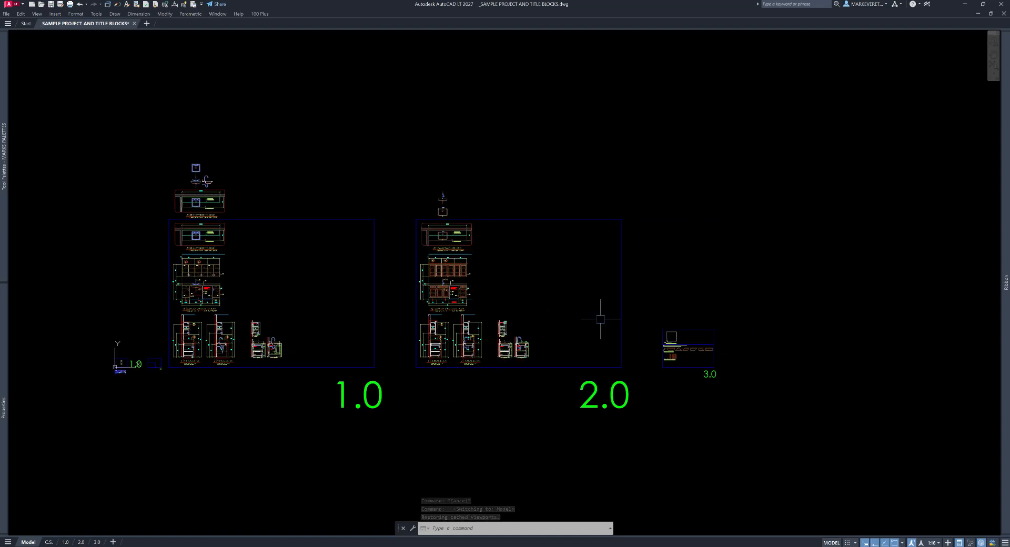
scroll(344, 272, up, 2)
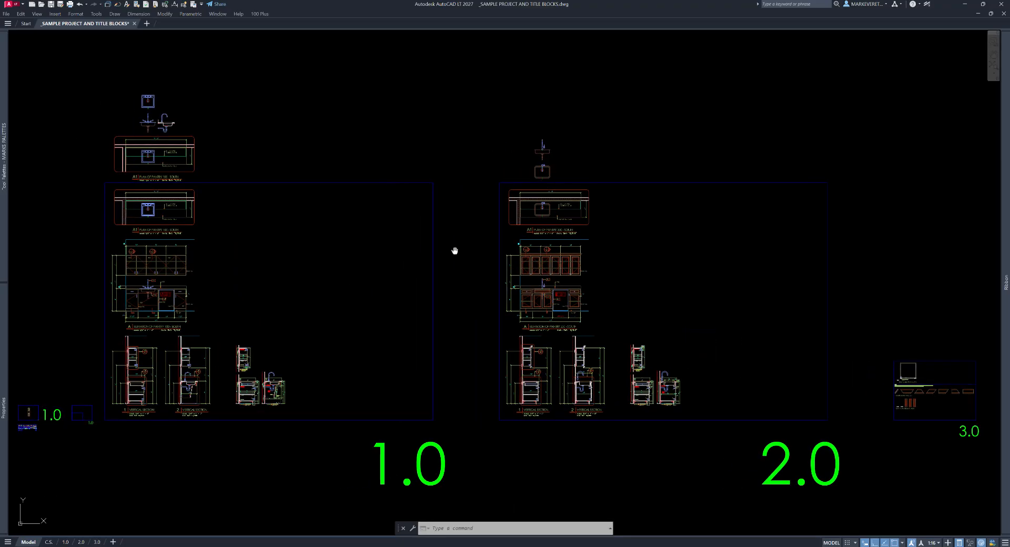
middle_drag(454, 252, 430, 248)
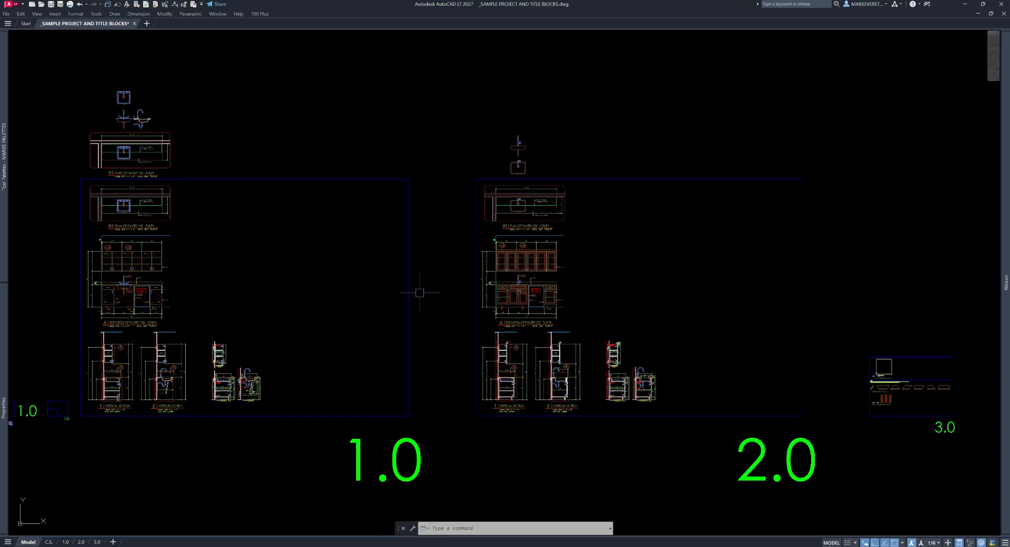